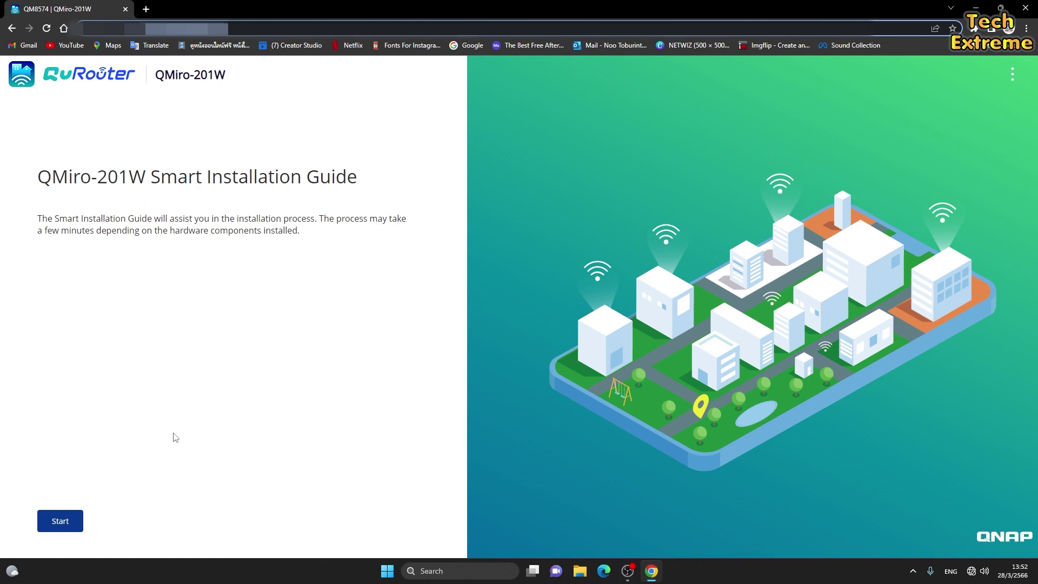
Start the smart installation guide, pass the QuWAN intro, and use the default MAC-address password.
left_click(68, 522)
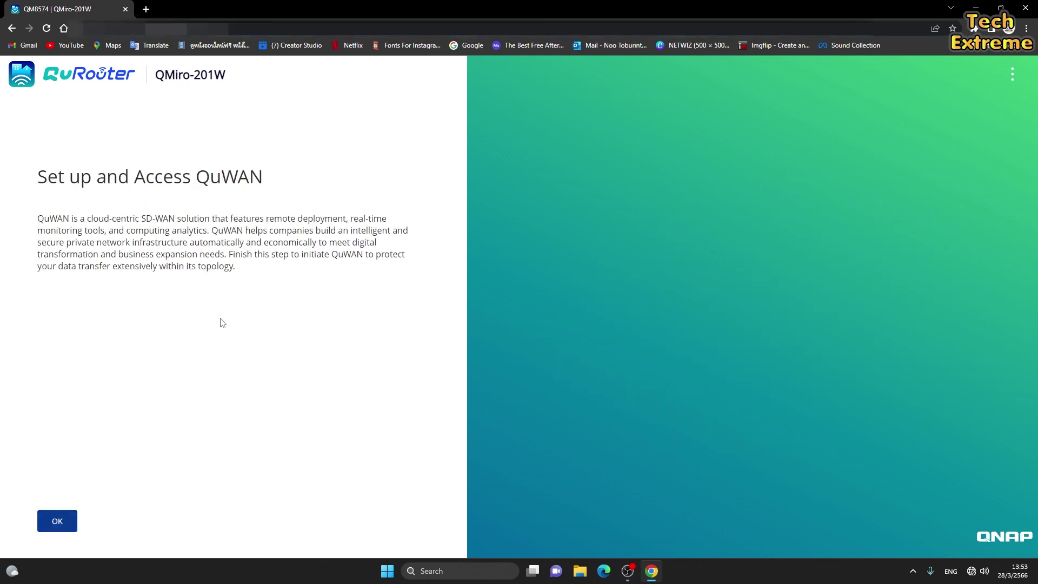
left_click(62, 530)
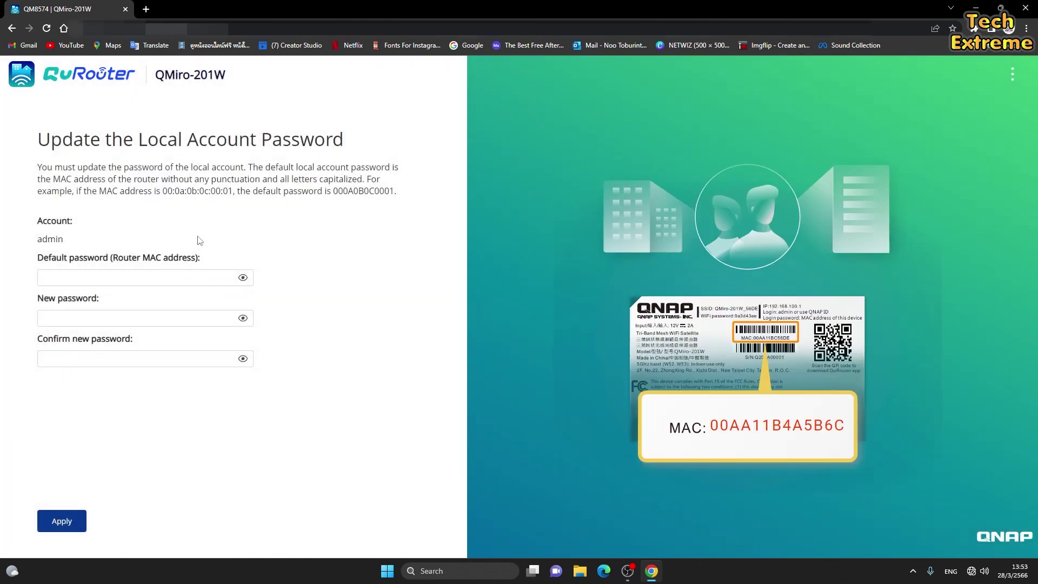
left_click(160, 278)
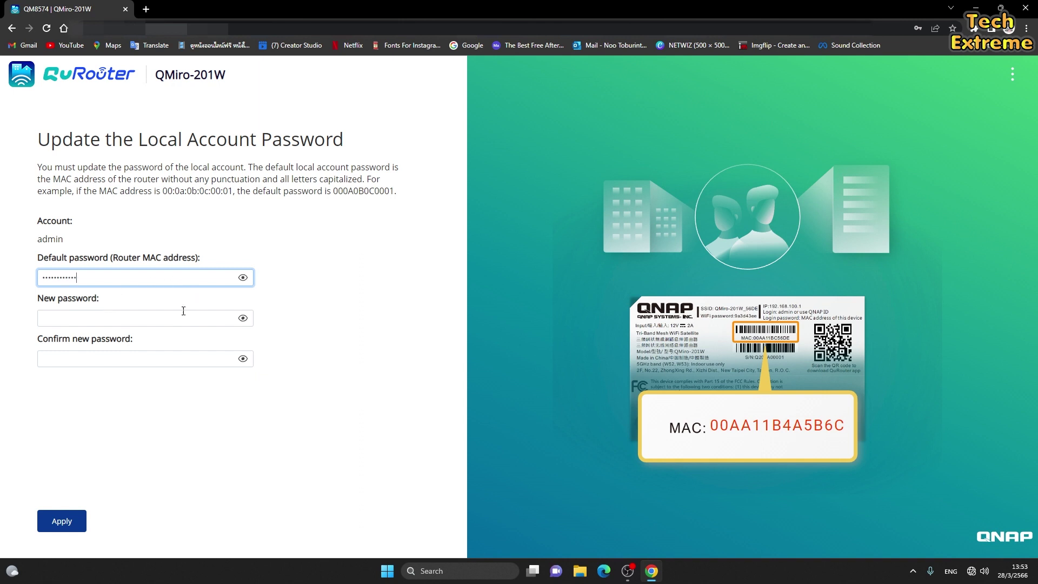
Enter a new admin password and its confirmation, then submit the change.
left_click(83, 318)
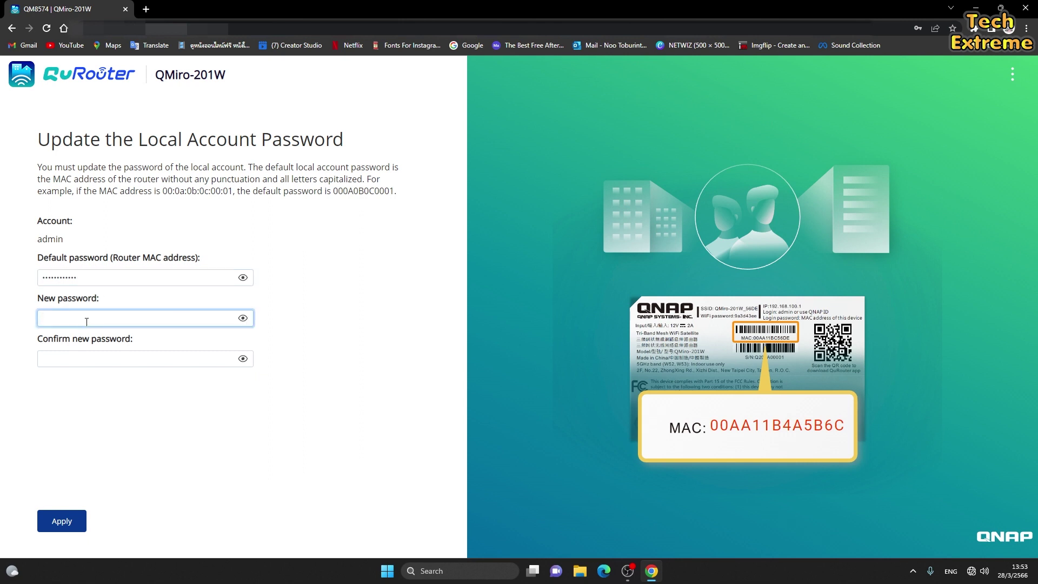
type("•••")
key("Tab")
type("•••")
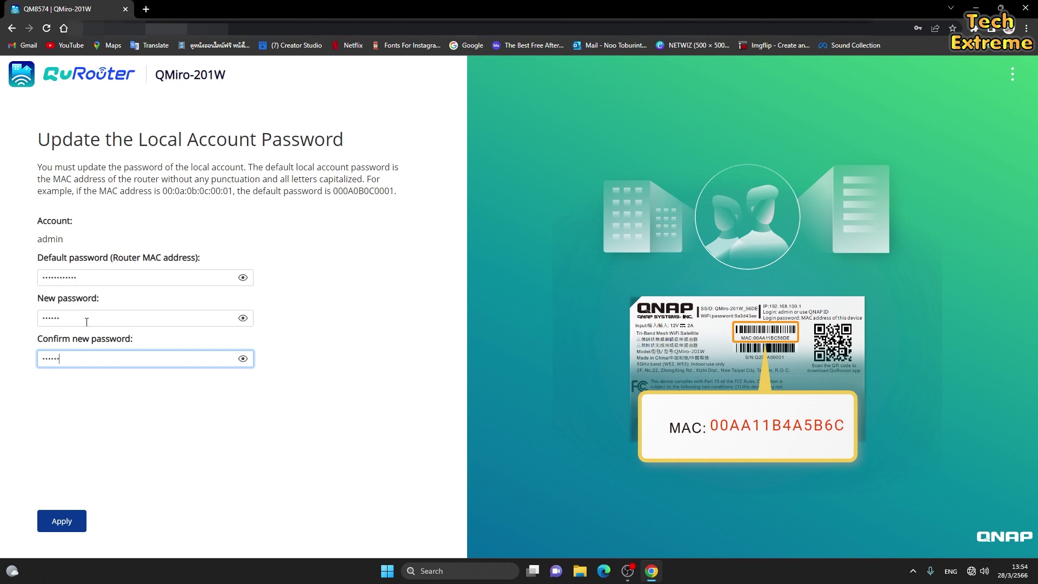
left_click(60, 521)
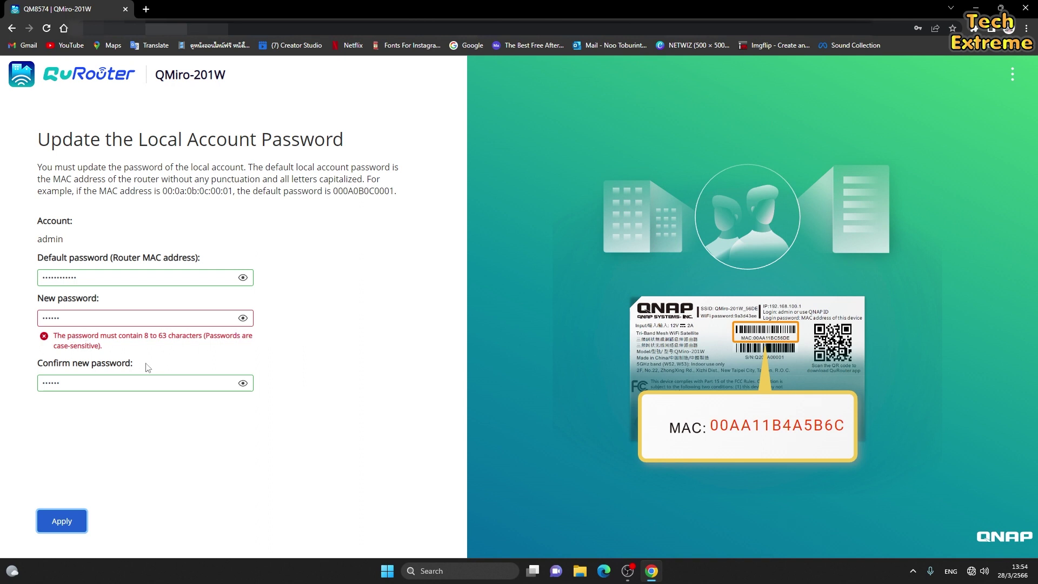
Lengthen both password entries, resubmit, and accept the weak-password warning.
left_click(100, 320)
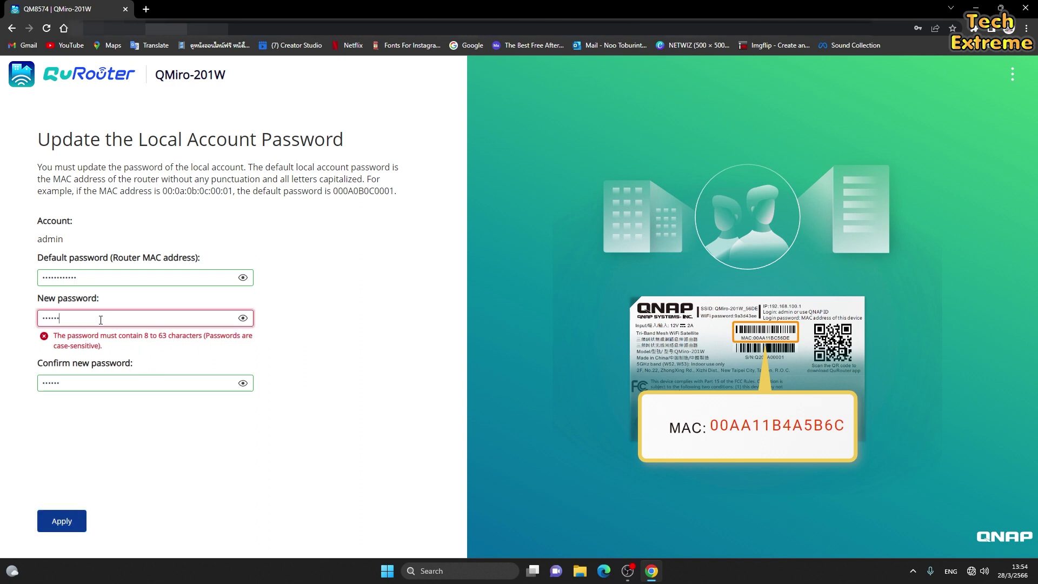
type("789")
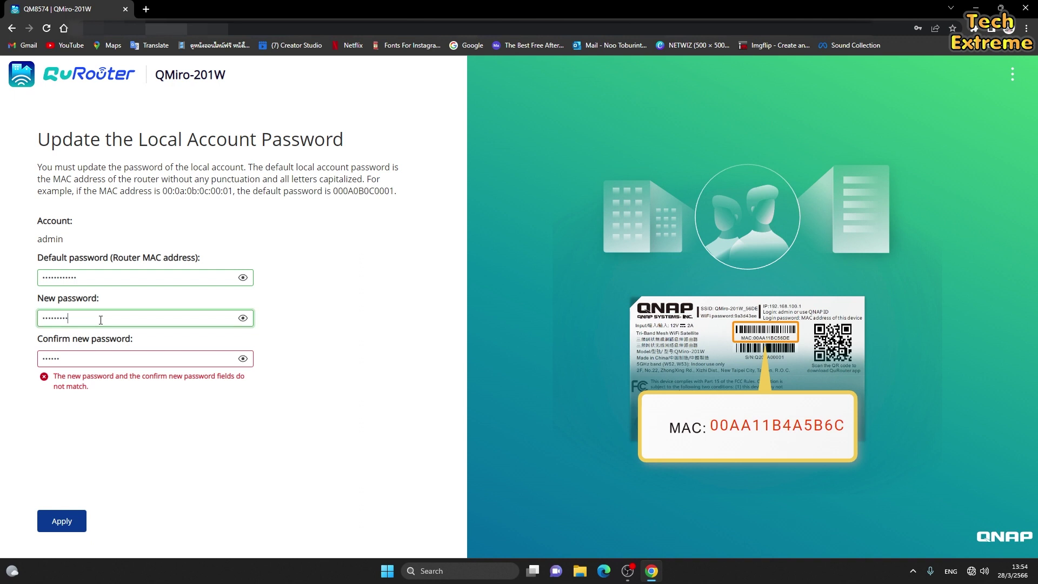
left_click(97, 362)
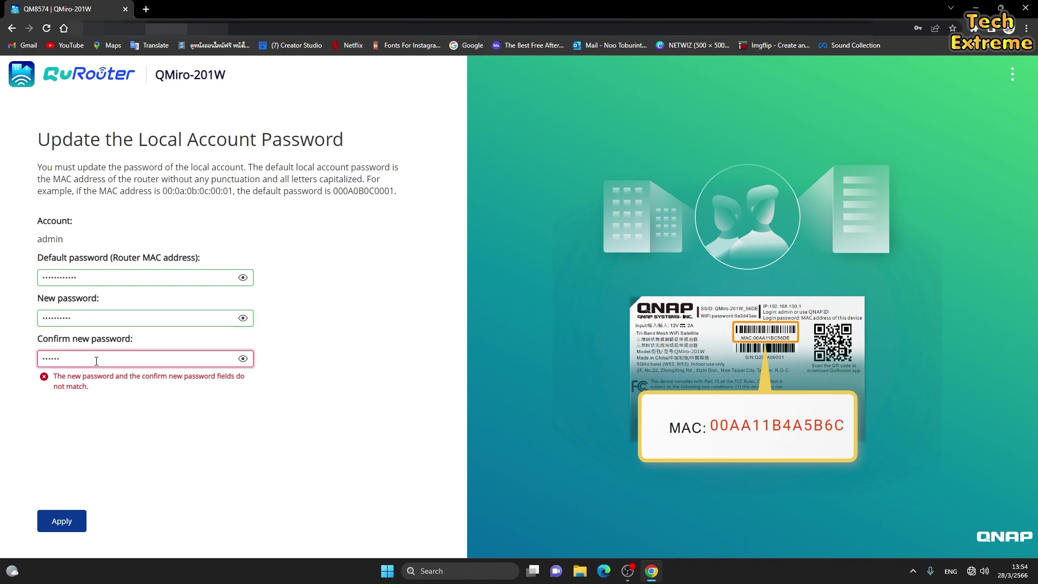
type("789")
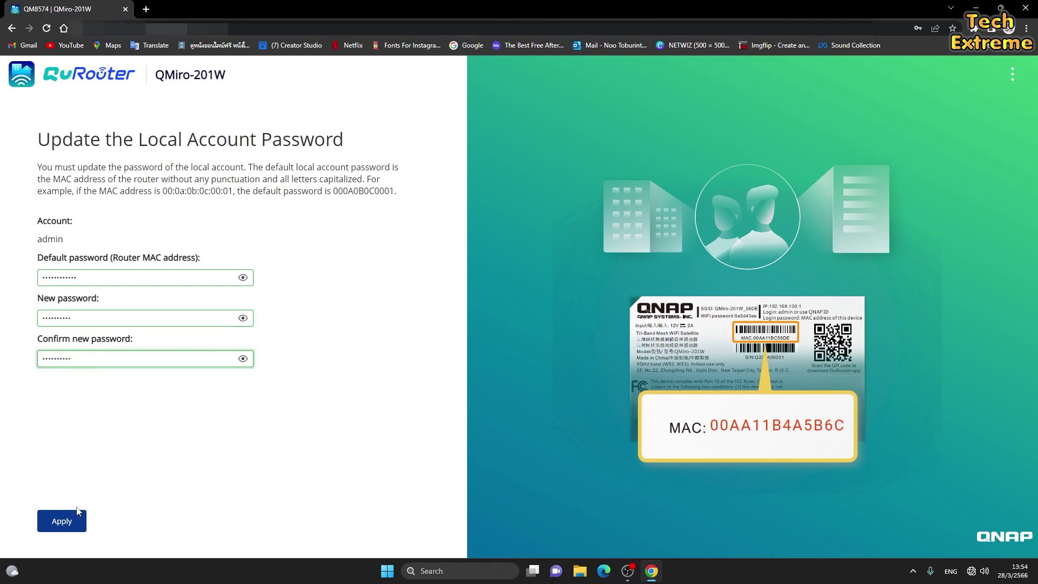
left_click(71, 523)
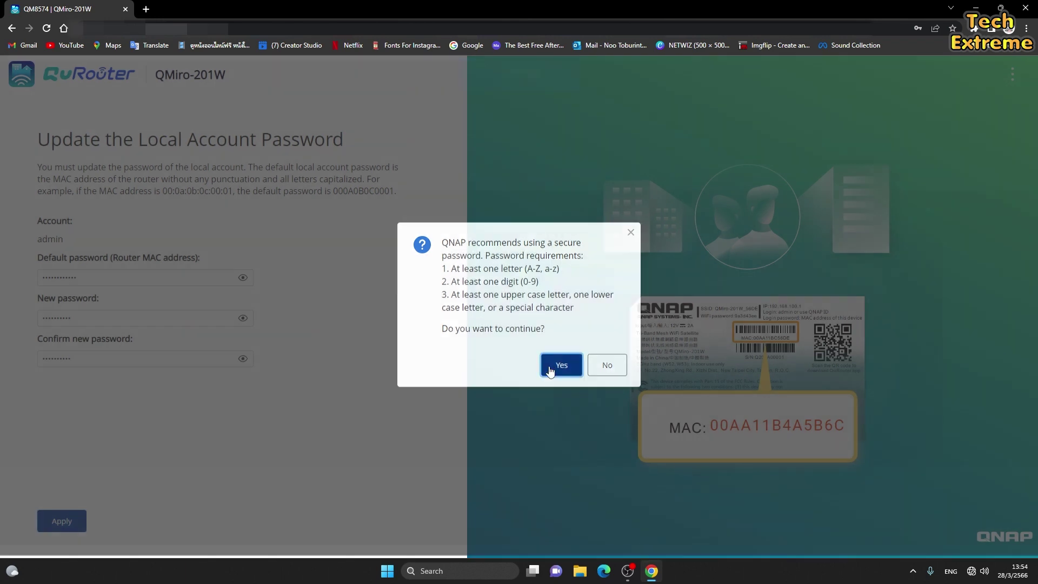
left_click(554, 371)
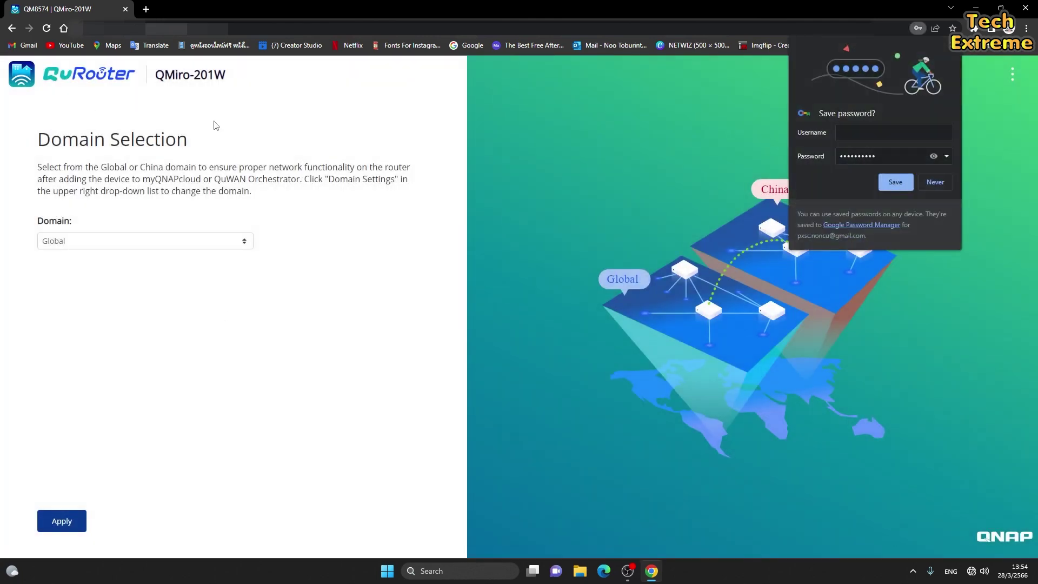
Keep Global as the domain and apply it.
left_click(108, 241)
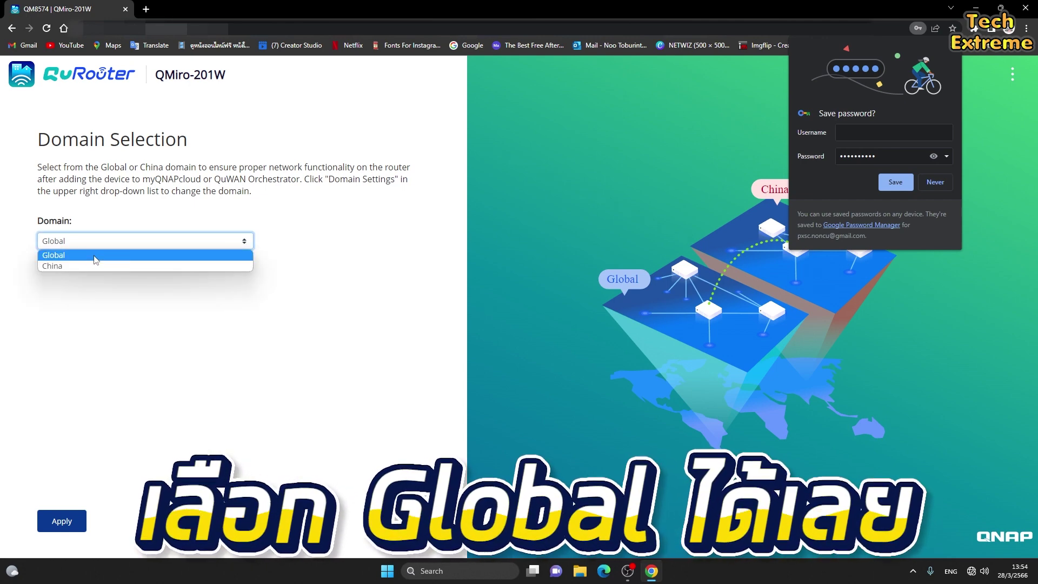
left_click(81, 257)
left_click(62, 520)
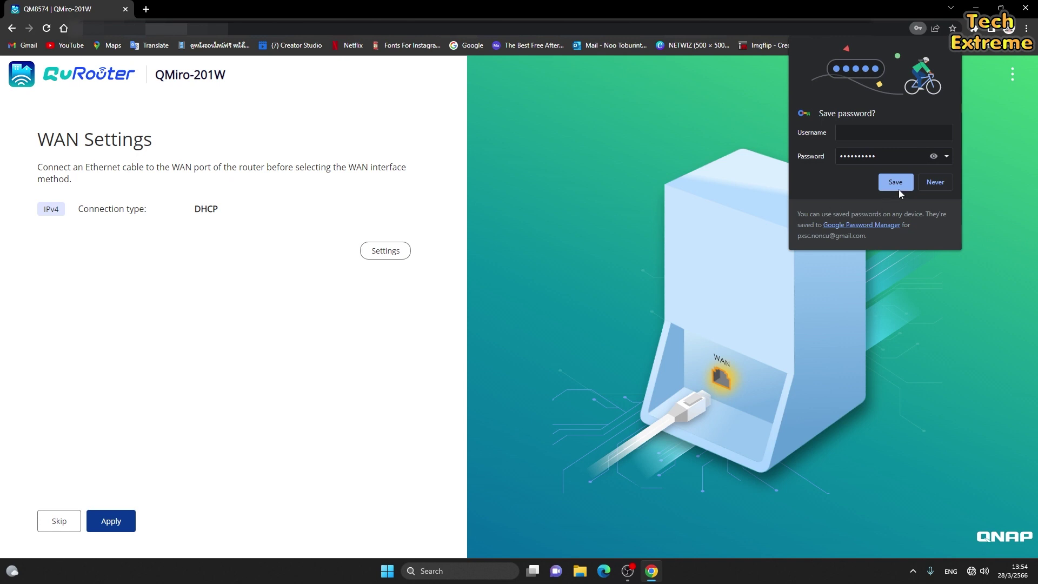
Decline Chrome's password save and apply the DHCP WAN settings.
left_click(932, 183)
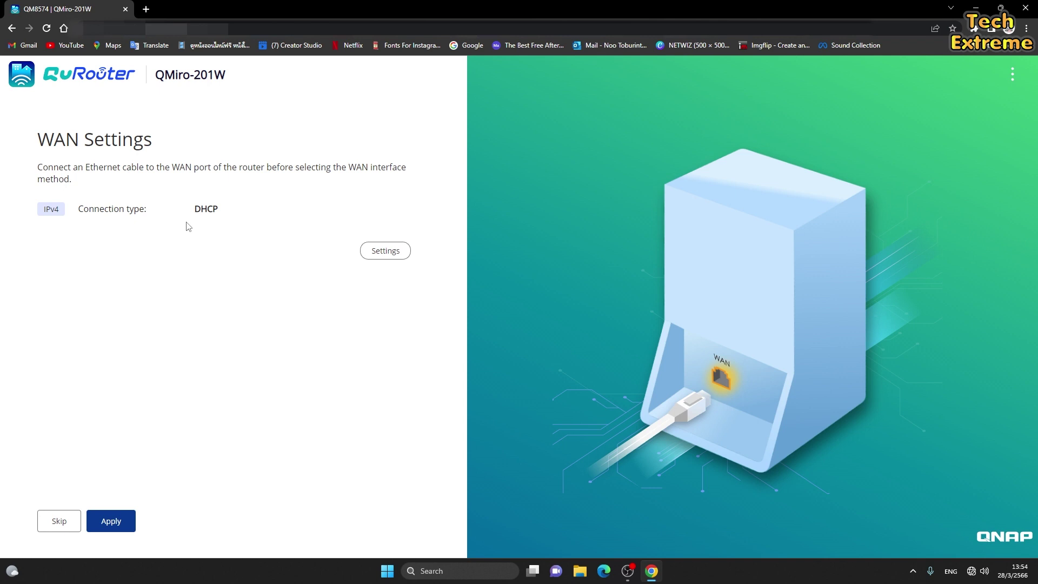
left_click(119, 523)
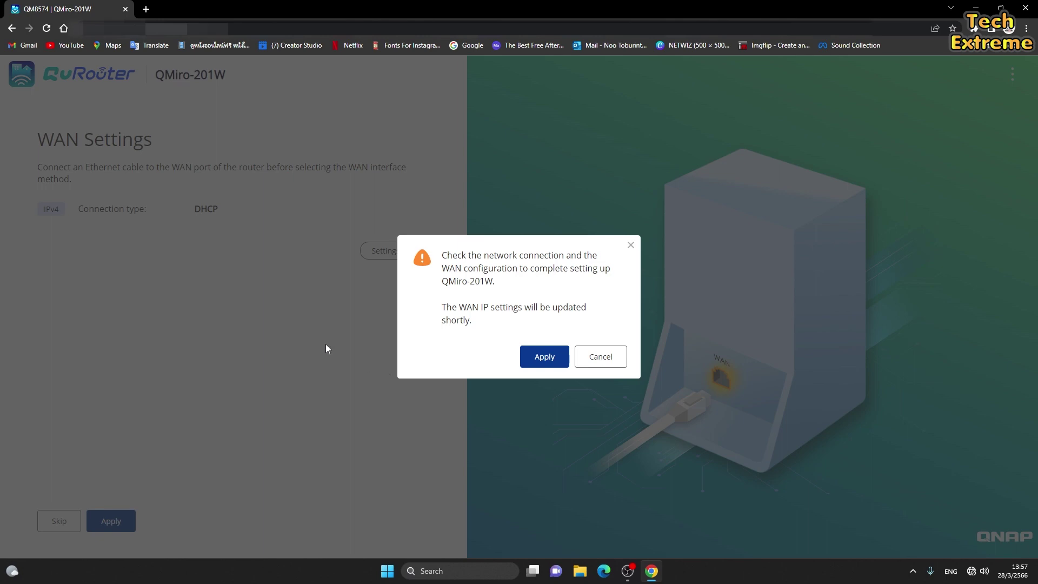
left_click(543, 356)
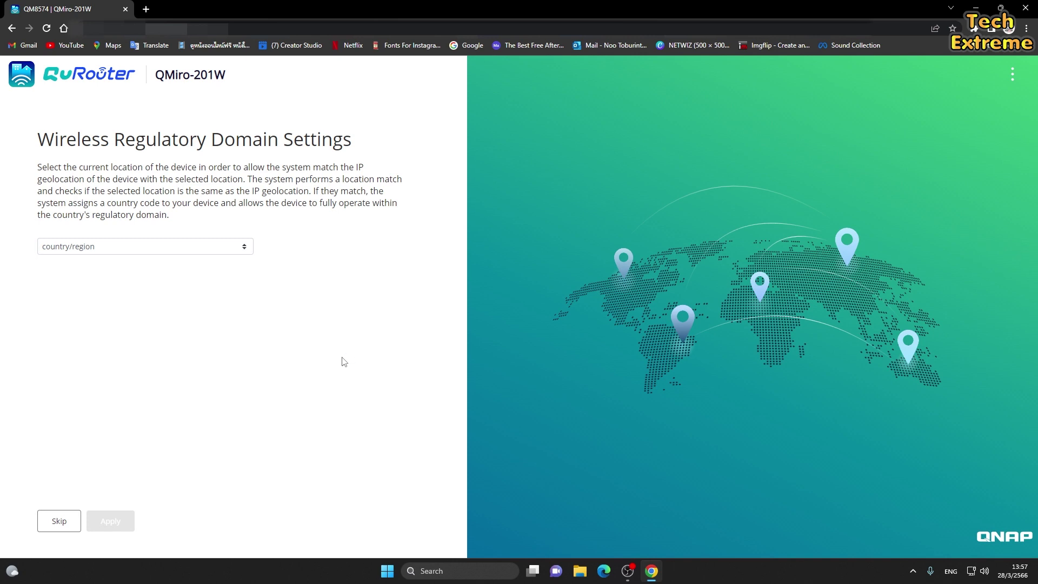
Leave the country/region unset and skip the regulatory domain and firmware update steps.
left_click(224, 251)
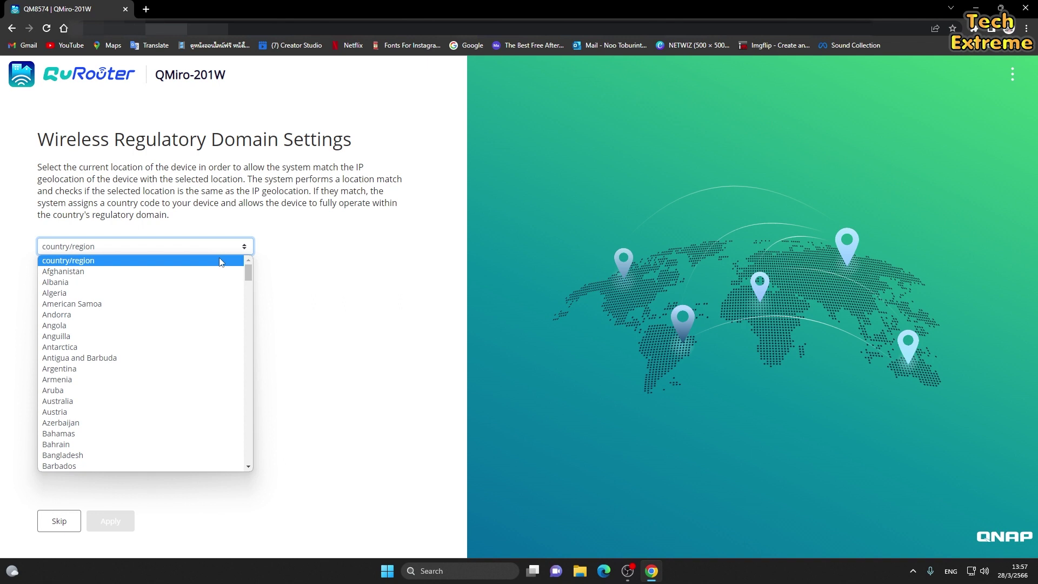
left_click(287, 290)
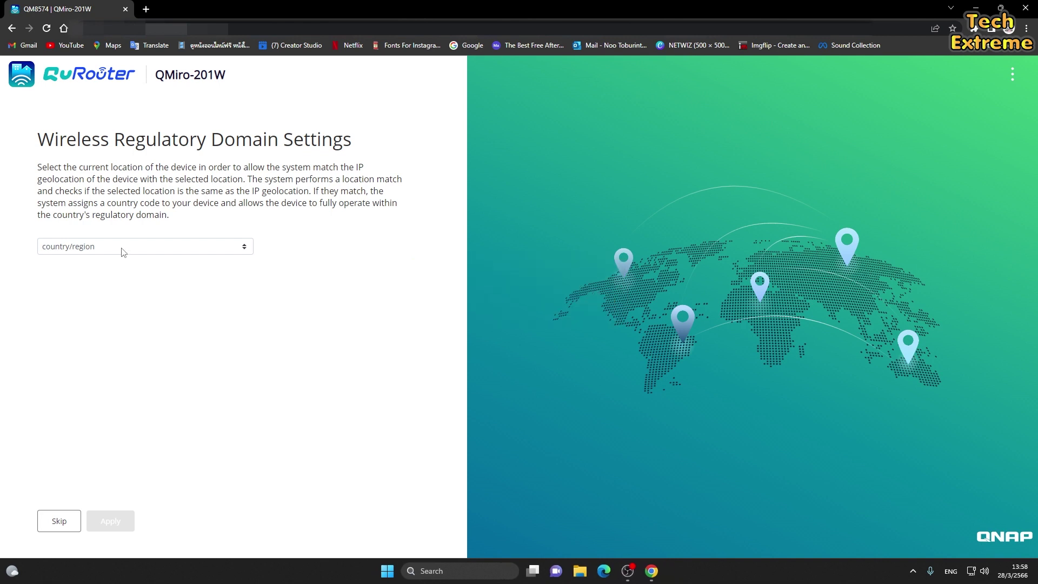
left_click(154, 248)
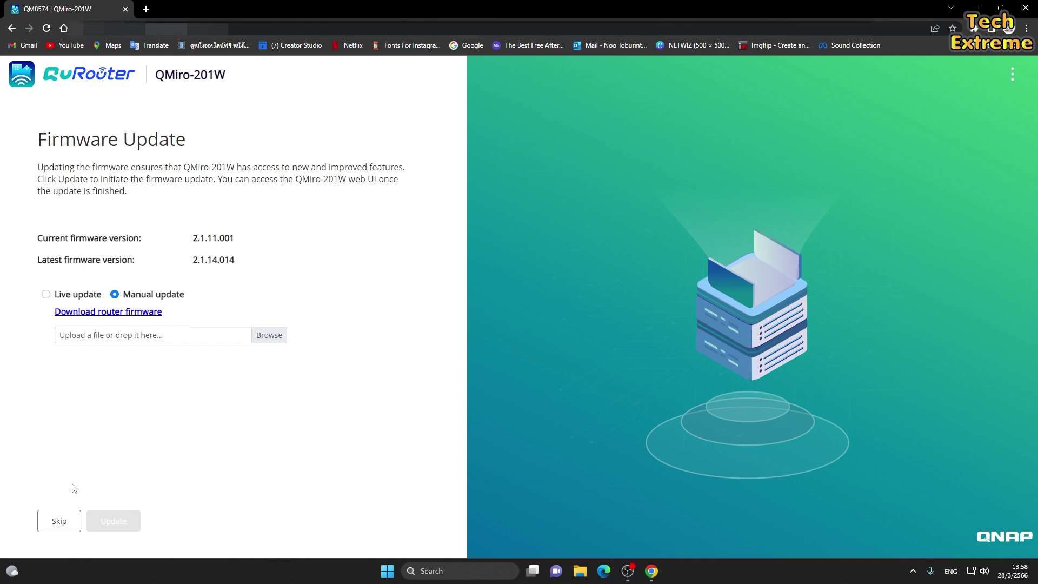
left_click(58, 522)
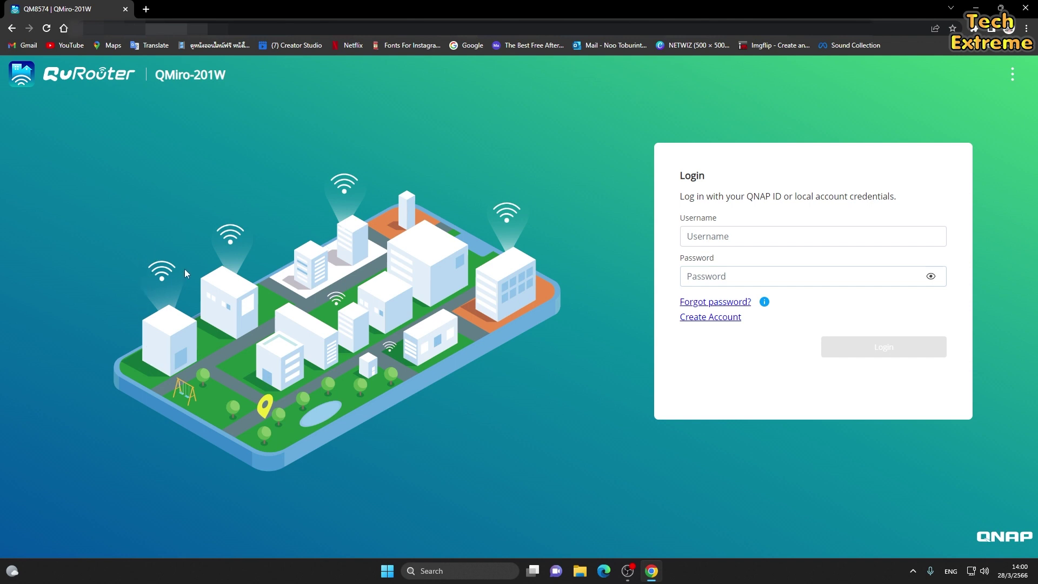
Log in to QuRouter as admin with the new password.
left_click(698, 238)
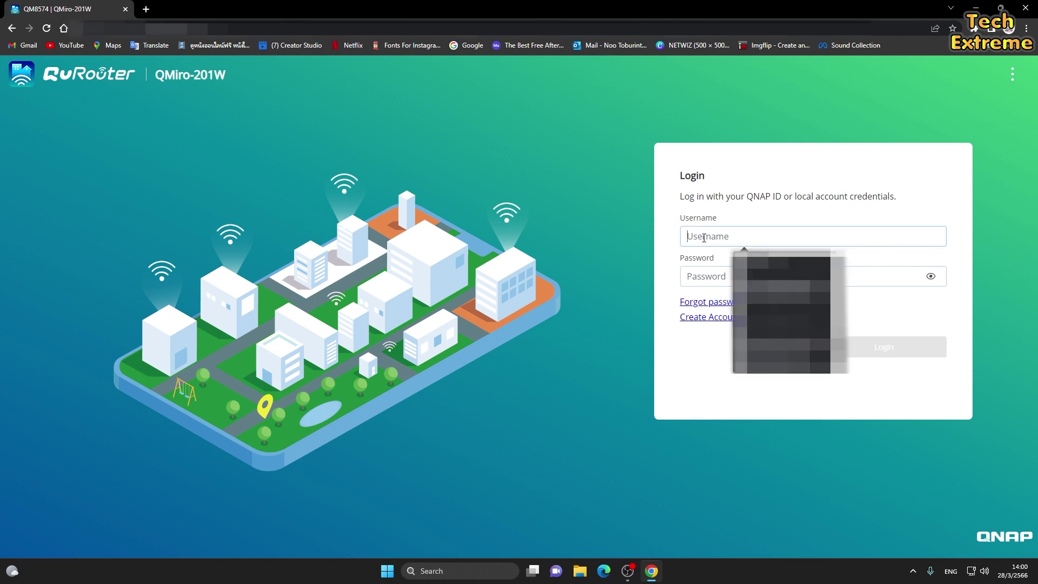
type("admin")
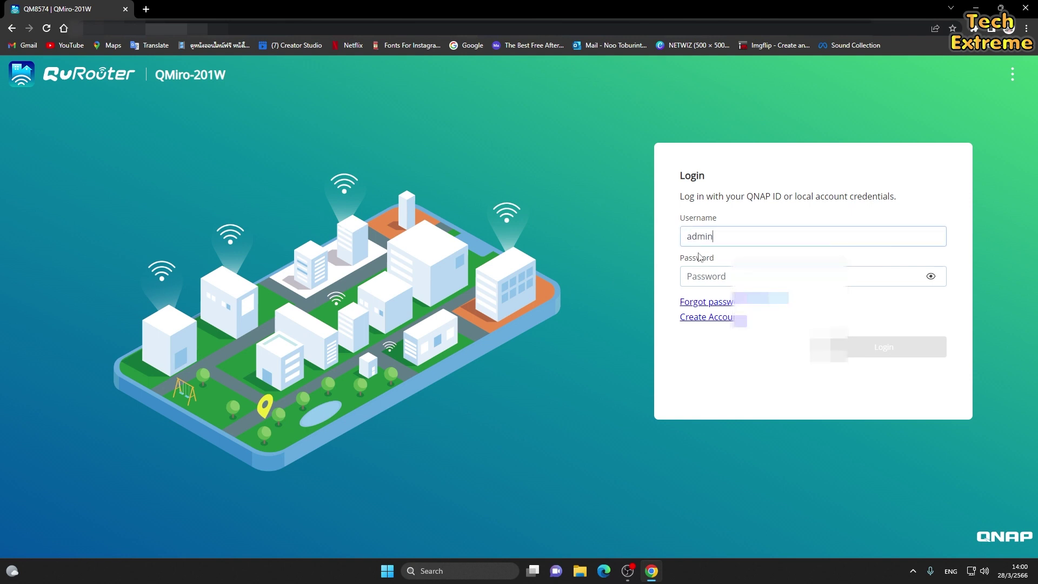
key("Tab")
type("***")
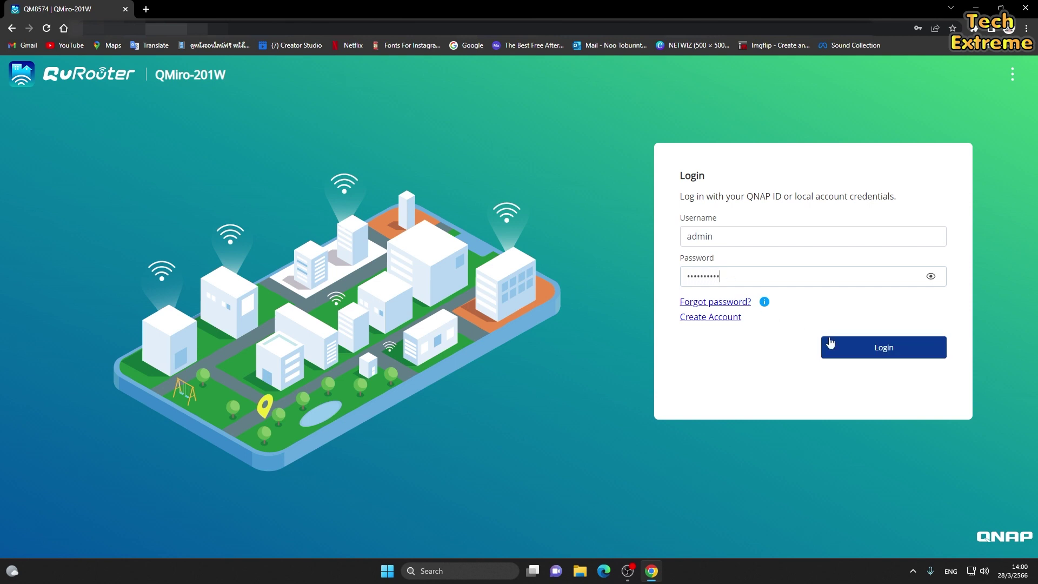
left_click(864, 350)
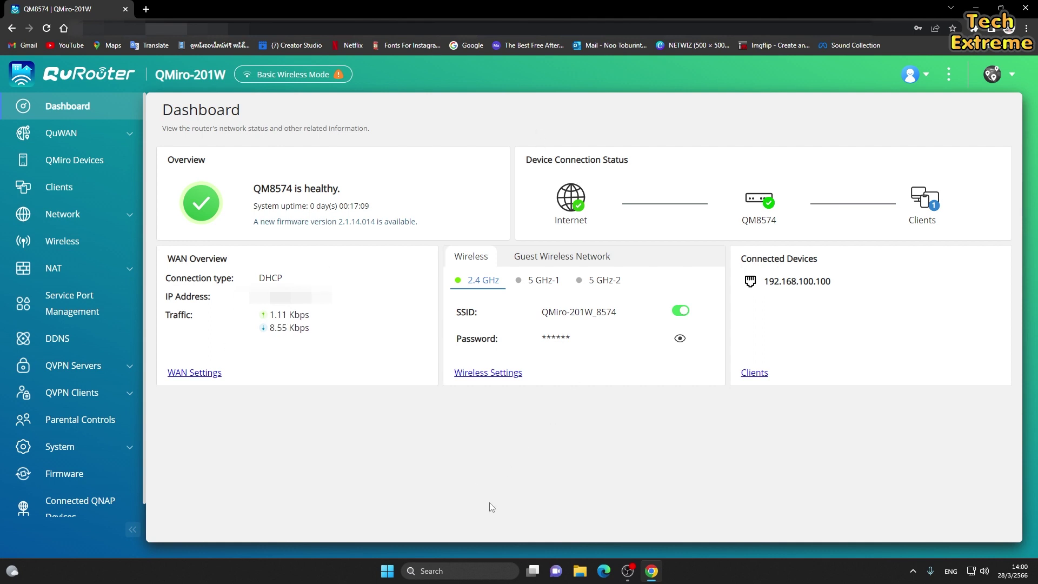
Open Command Prompt, ping 8.8.8.8 to confirm internet access, then minimize it.
left_click(471, 572)
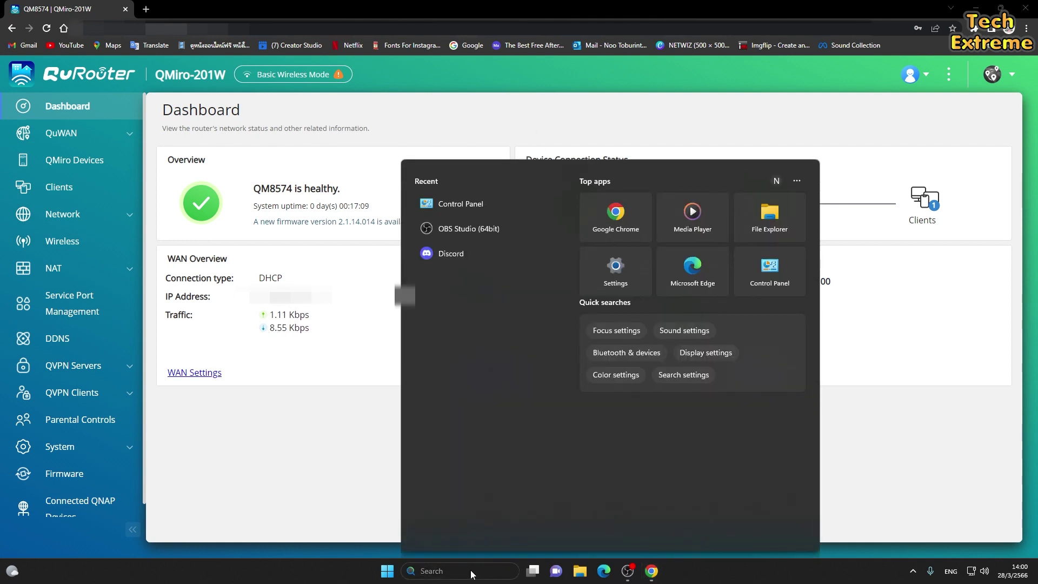
type("cmd")
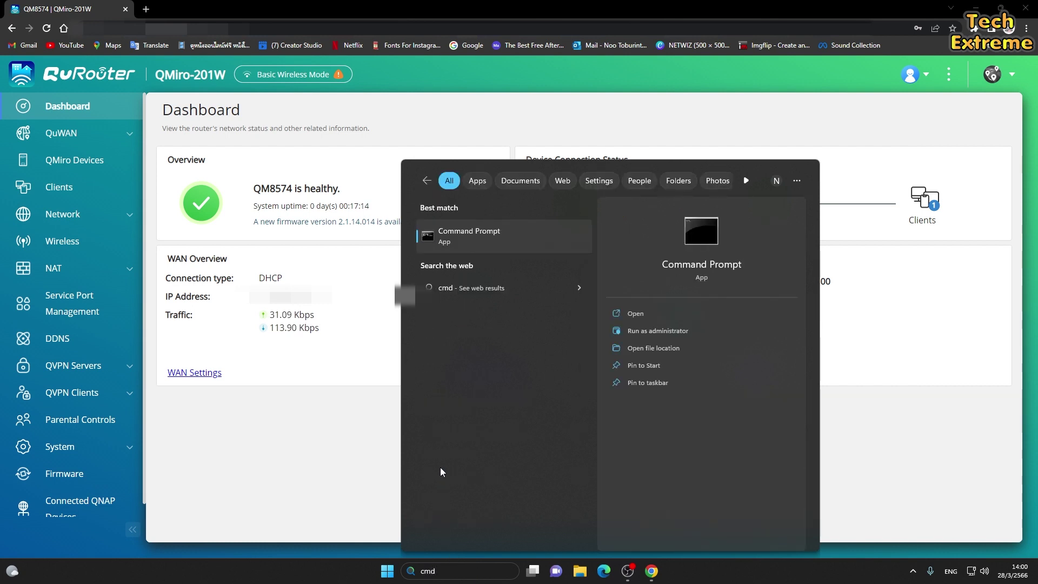
left_click(494, 246)
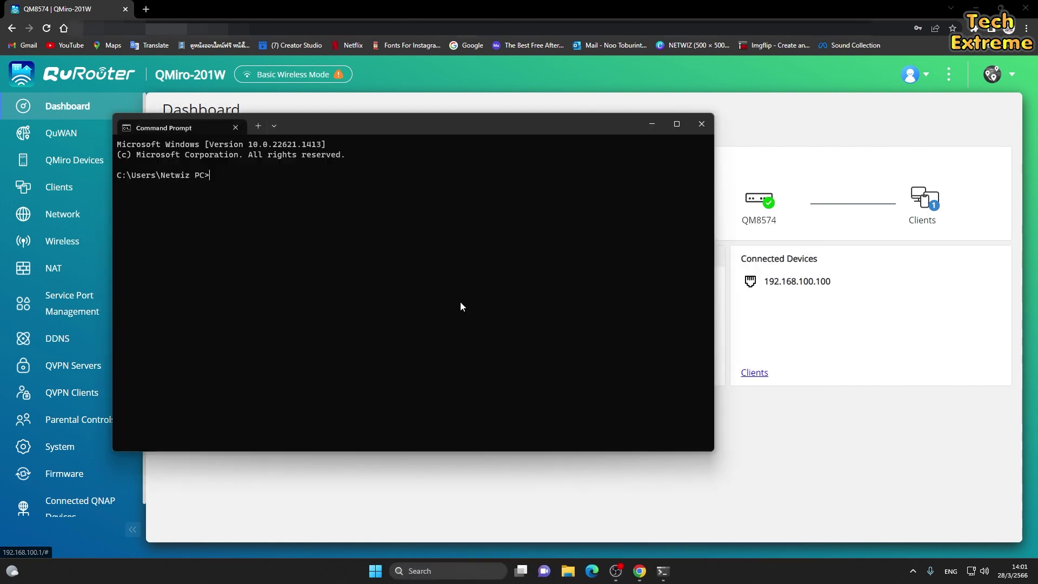
left_click_drag(387, 131, 499, 145)
type("ping")
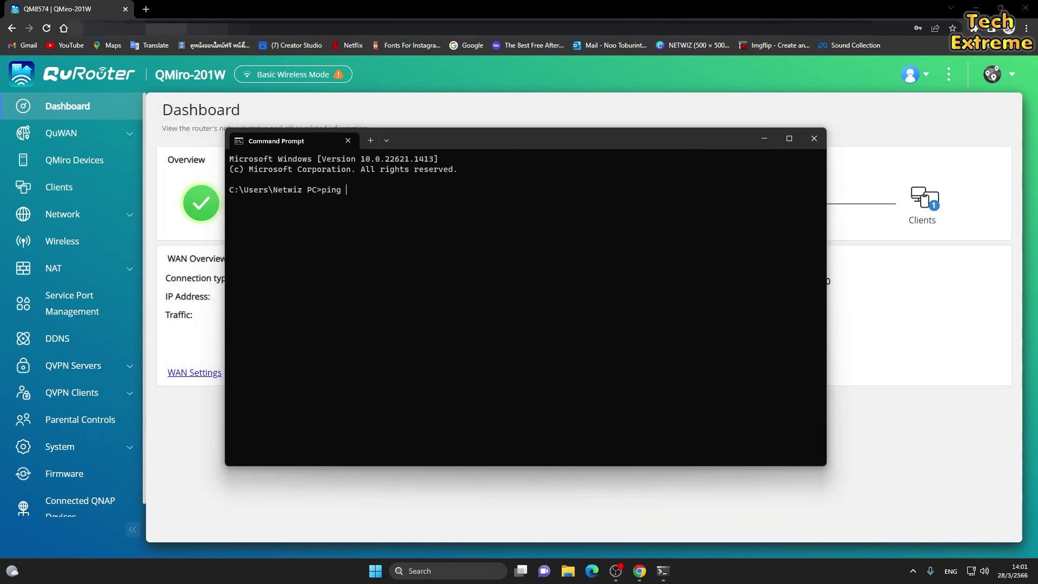
type(" 8.8.8.78")
key("Return")
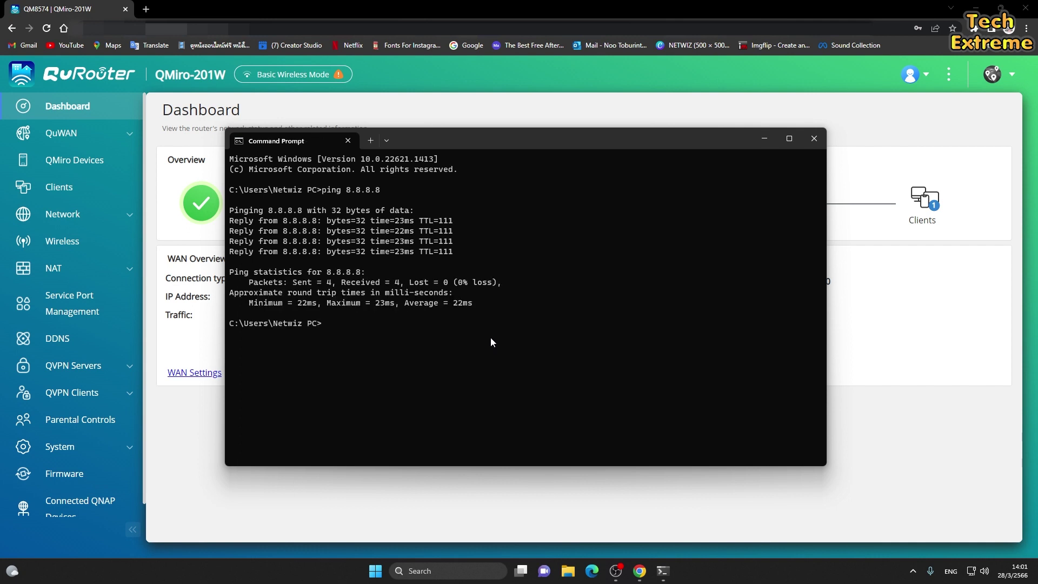
left_click(764, 139)
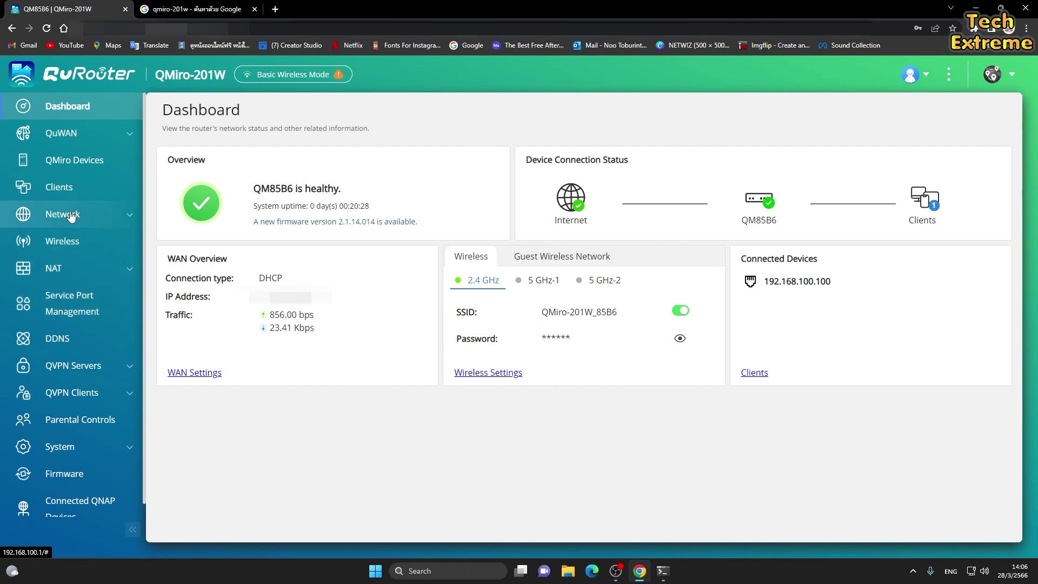
Go to the Wireless page listing the three QMiro-201W_85B6 SSIDs.
scroll(84, 260, "down", 1)
scroll(83, 264, "down", 1)
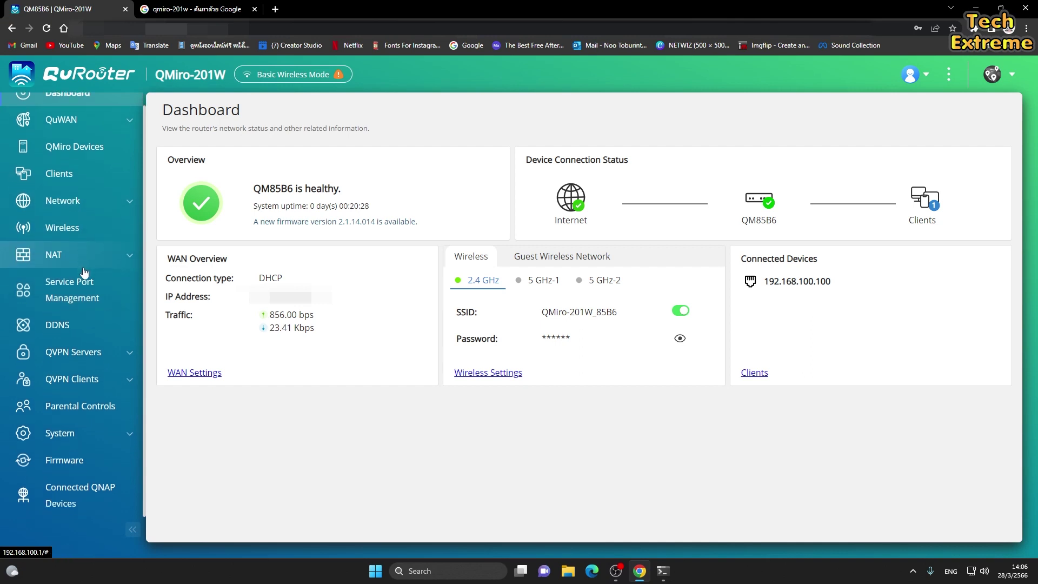
scroll(86, 392, "up", 1)
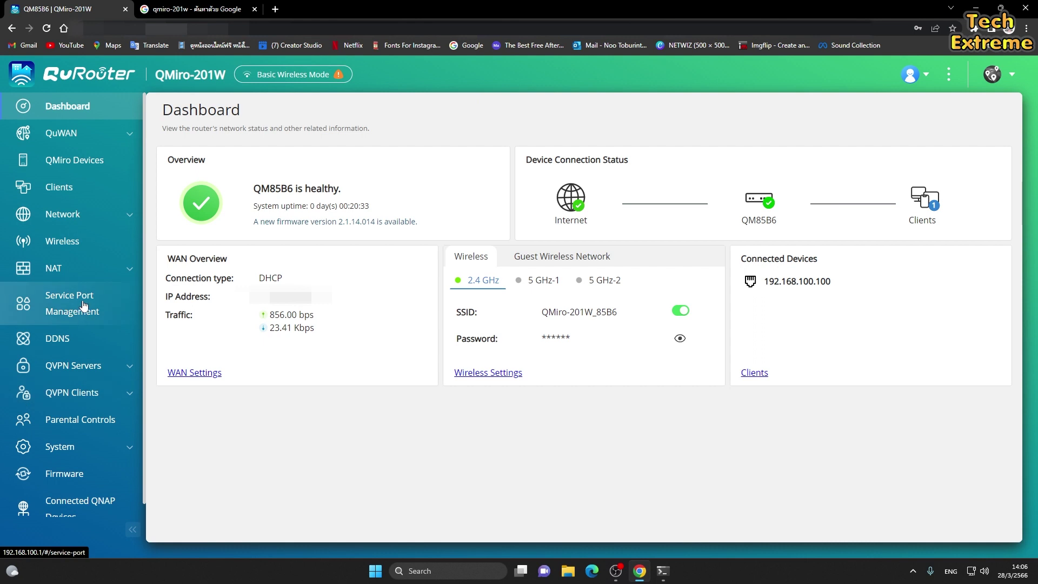
left_click(85, 240)
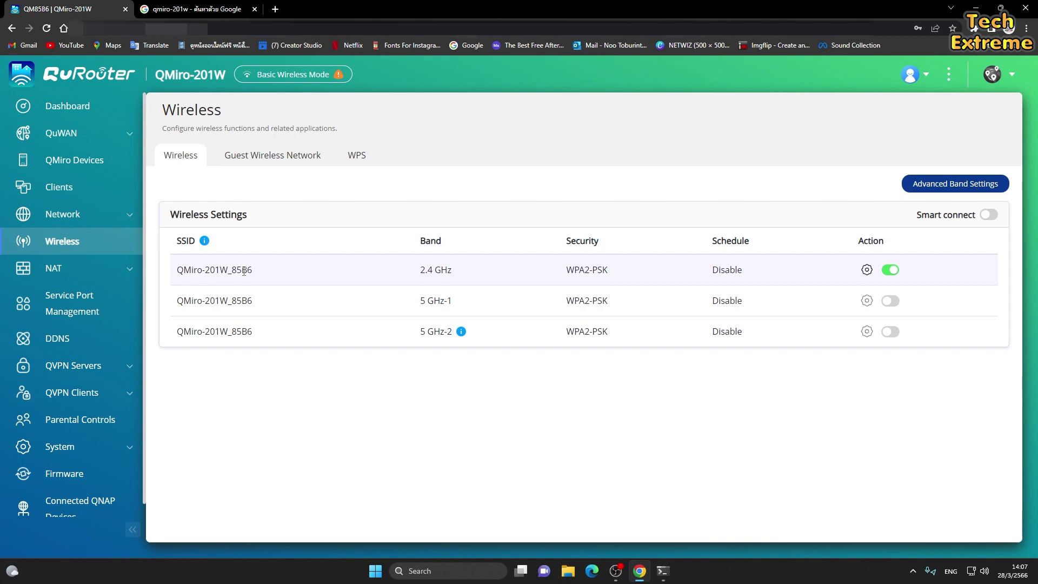
Rename the 2.4 GHz SSID to TechExtreme-wifi01 and enter a new password with confirmation.
left_click(867, 269)
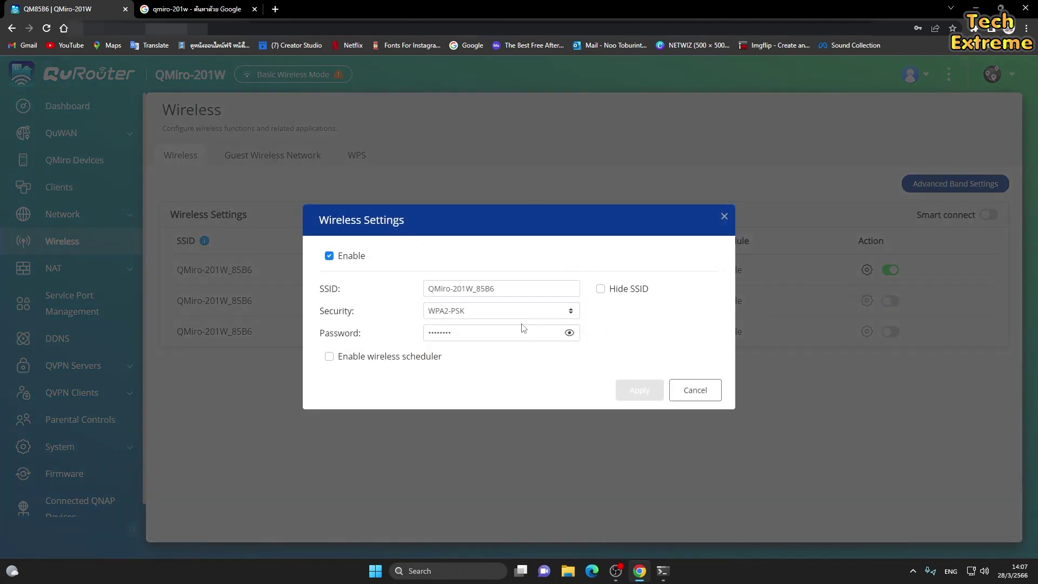
left_click_drag(512, 291, 194, 322)
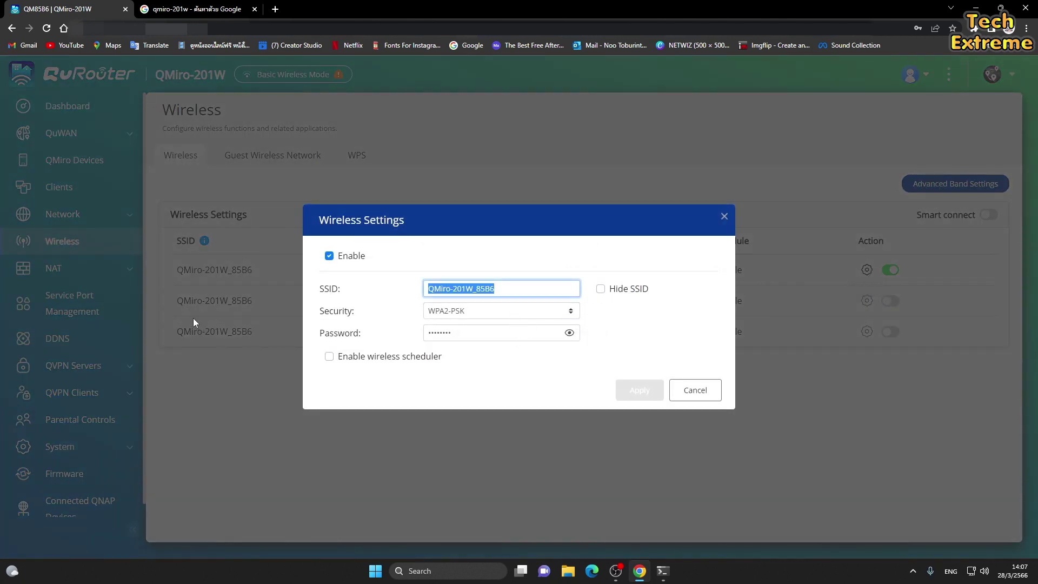
type("Tech")
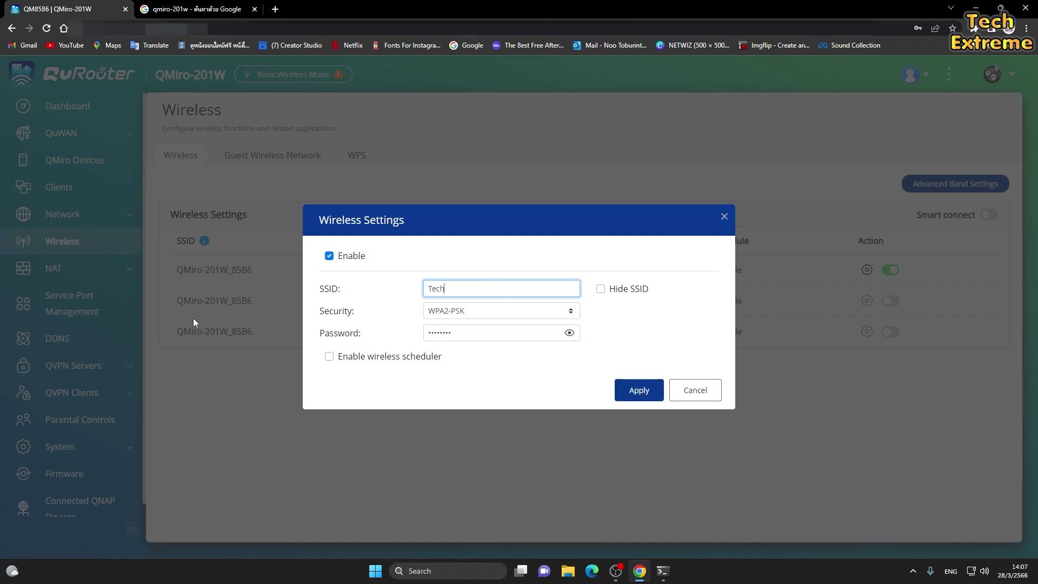
type("Extreme-wifi01")
left_click(569, 334)
left_click(569, 334)
left_click_drag(514, 332, 226, 339)
type("T")
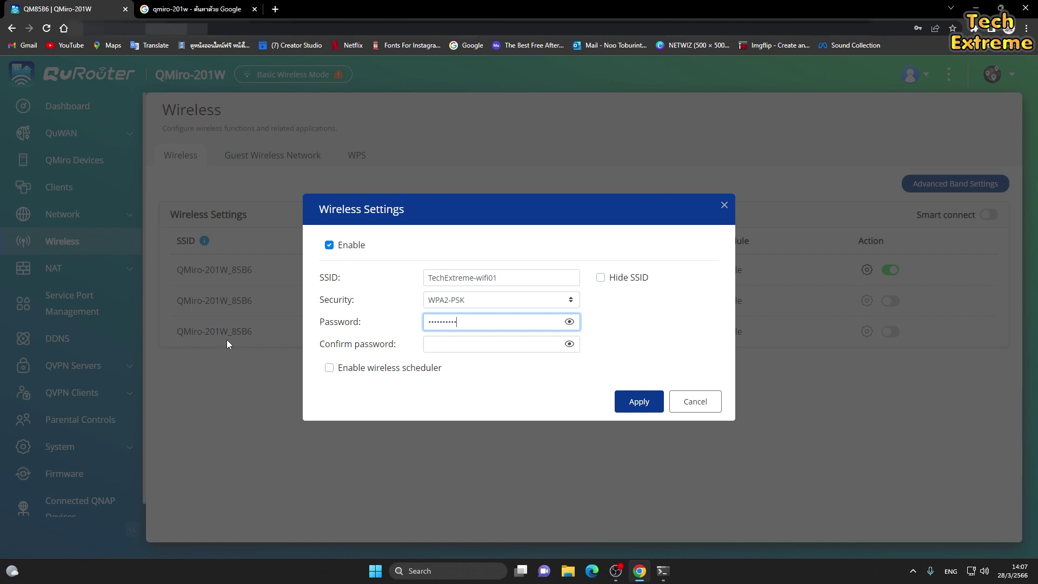
left_click(458, 342)
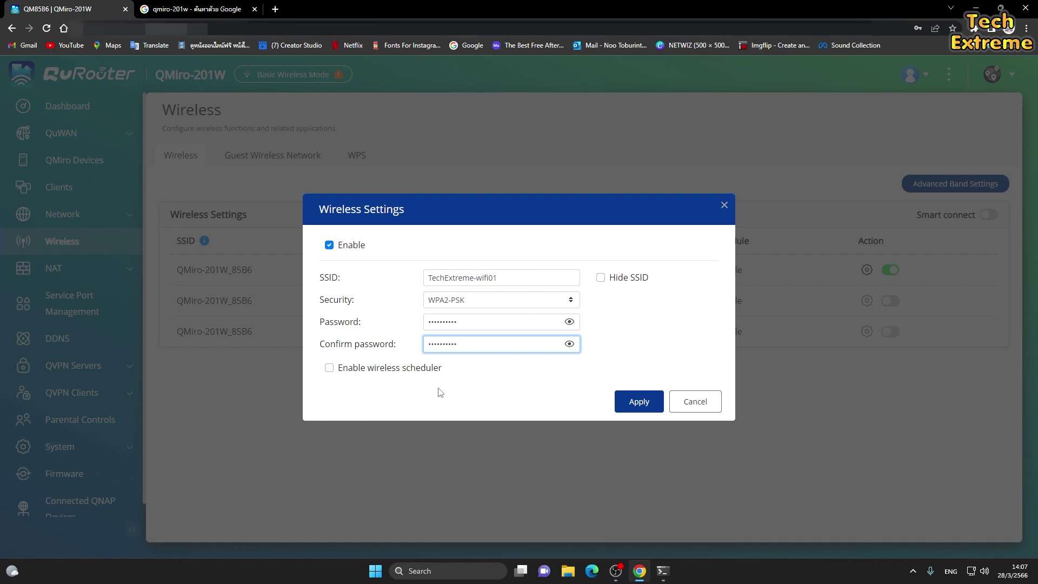
Leave the wireless schedule disabled and apply the 2.4 GHz changes.
left_click(329, 368)
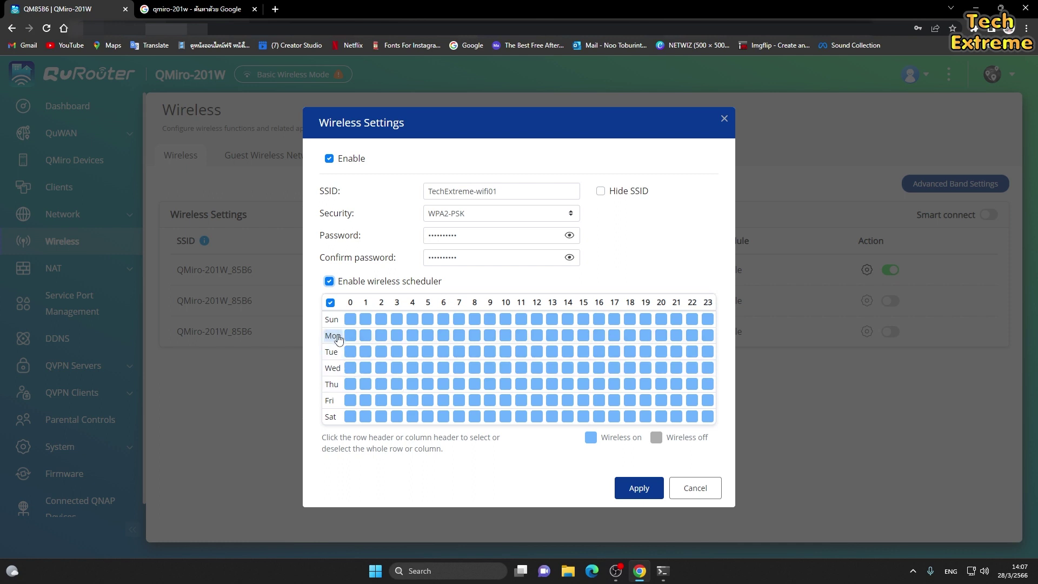
left_click(328, 281)
left_click(618, 406)
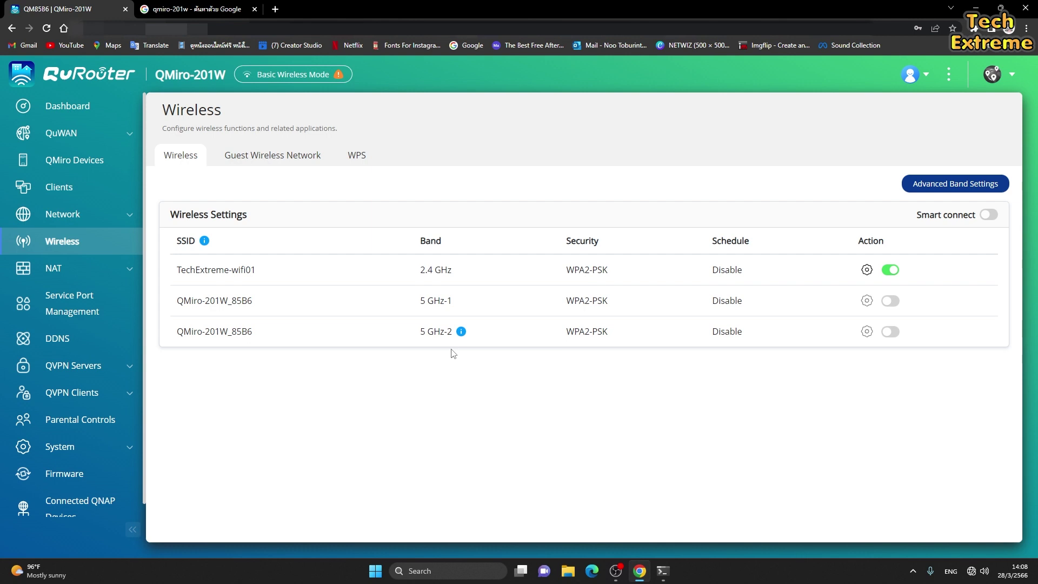
Reload the router page and dismiss the token-expired message.
left_click(181, 33)
key("Return")
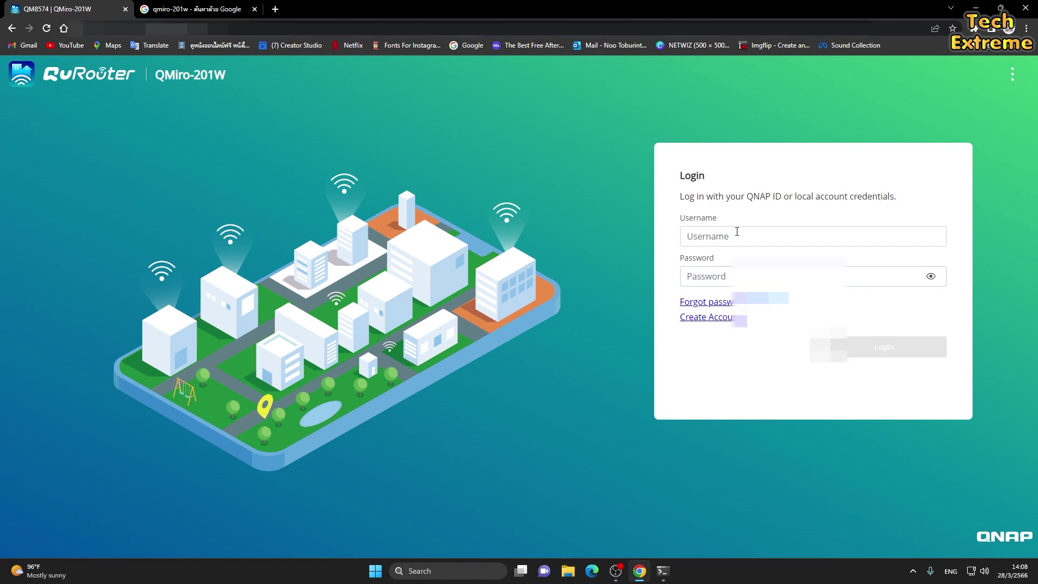
left_click(736, 235)
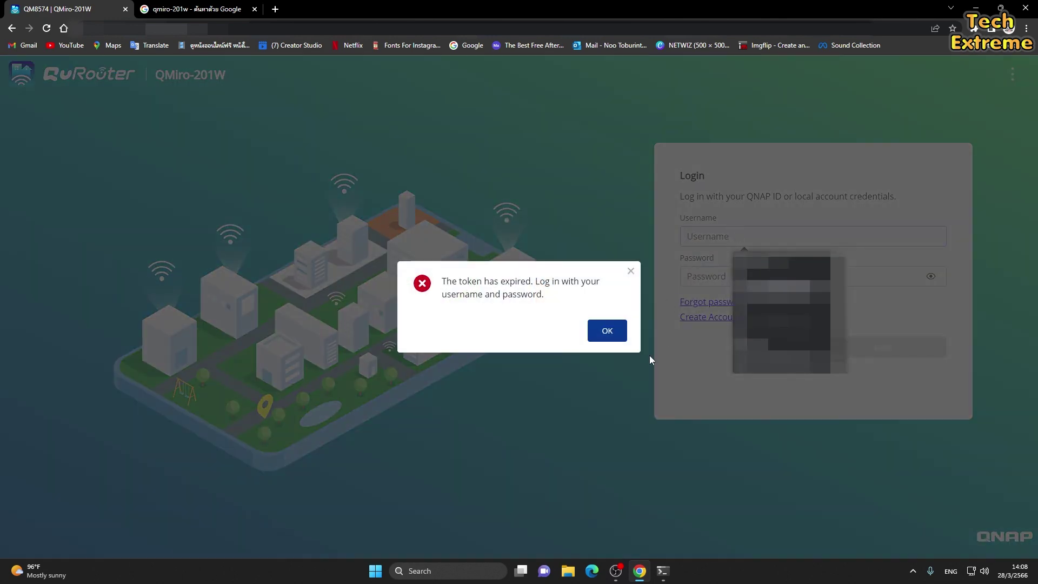
left_click(607, 331)
Log in as admin, end the other session, and dismiss the incomplete WAN warning.
type("admin")
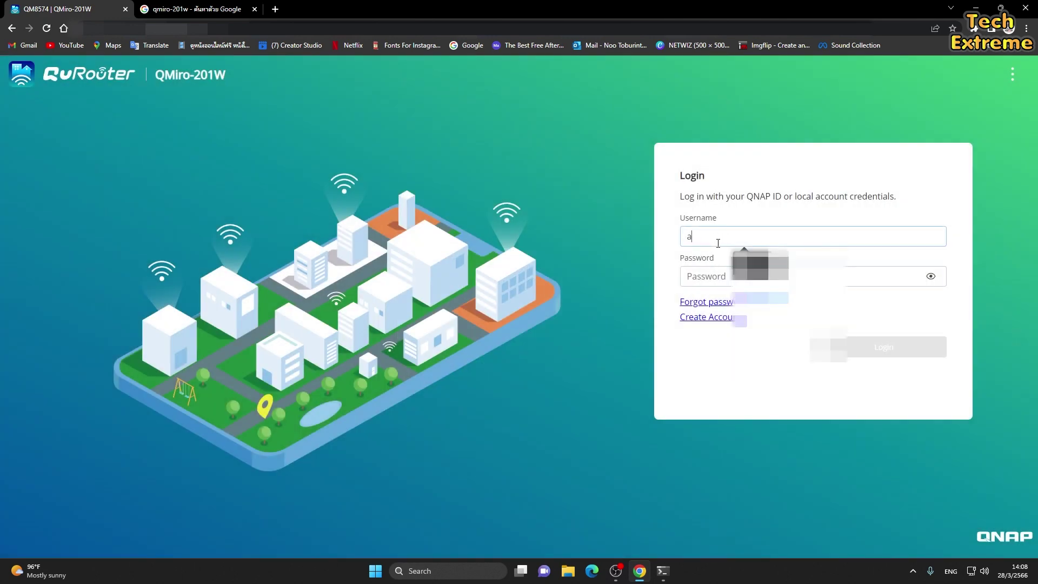
key("Tab")
type("ad")
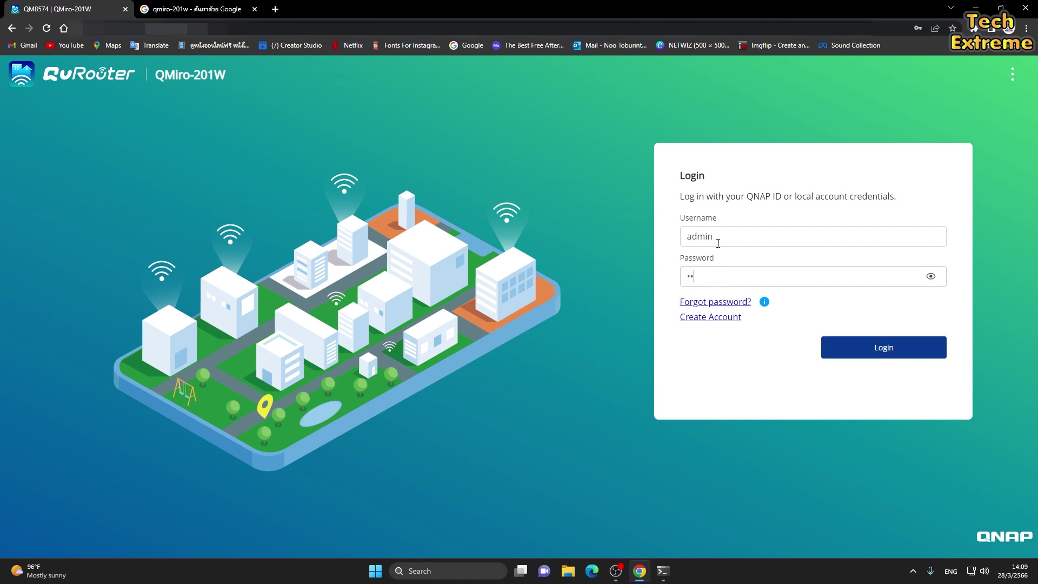
key("BackSpace")
key("BackSpace")
type("admin")
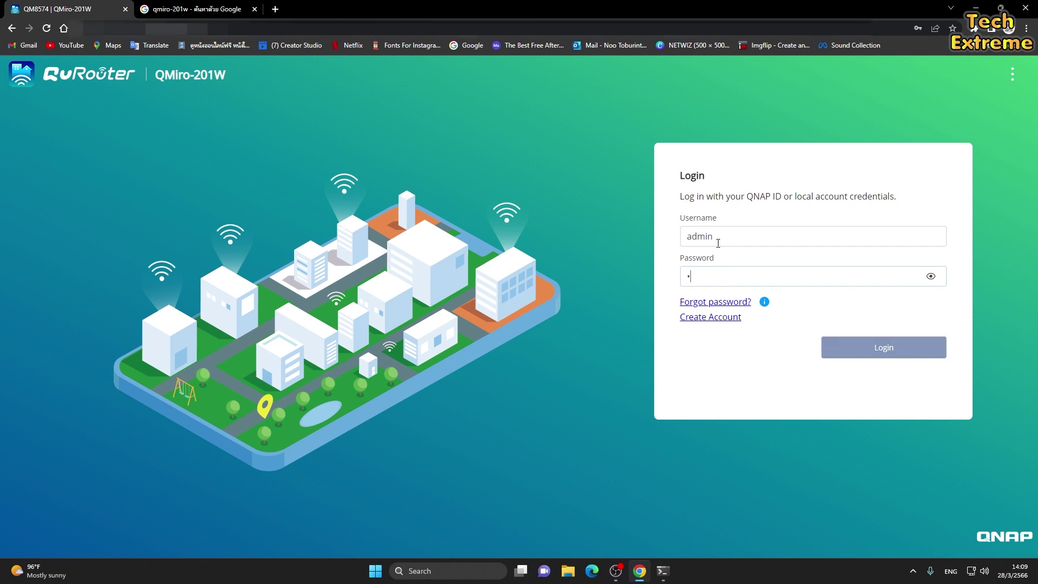
type("12345")
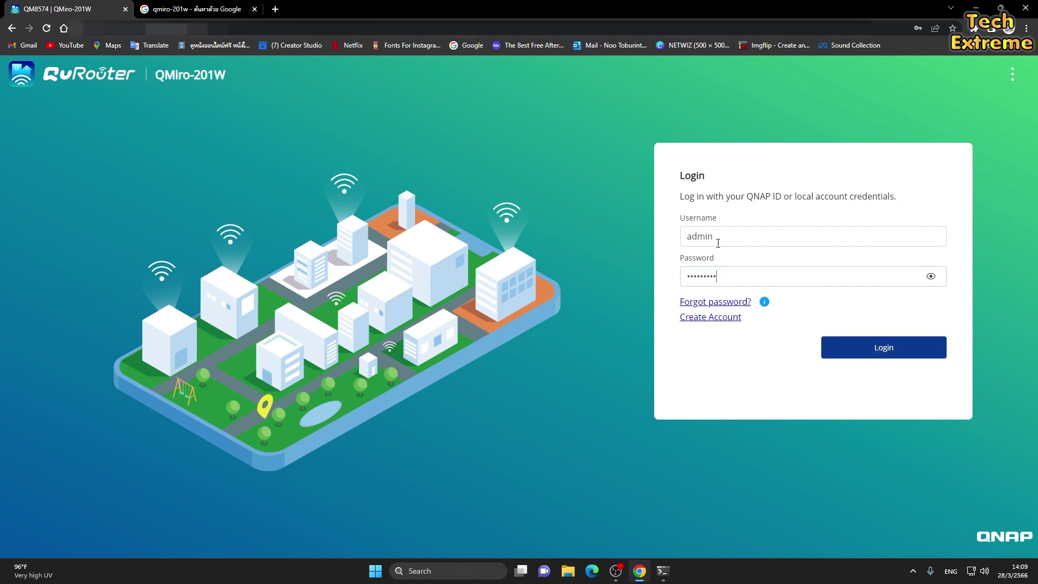
left_click(866, 349)
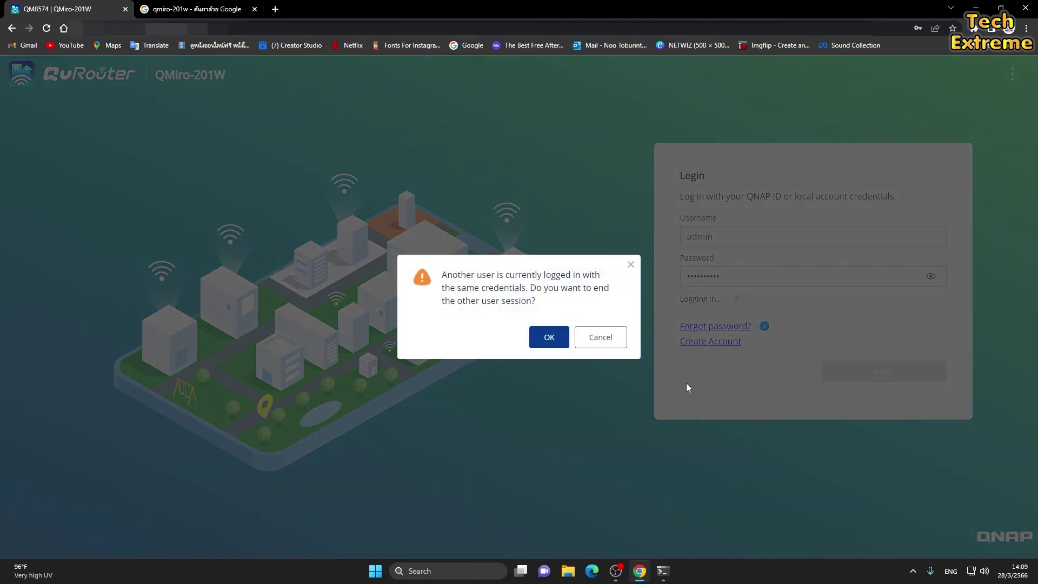
left_click(562, 344)
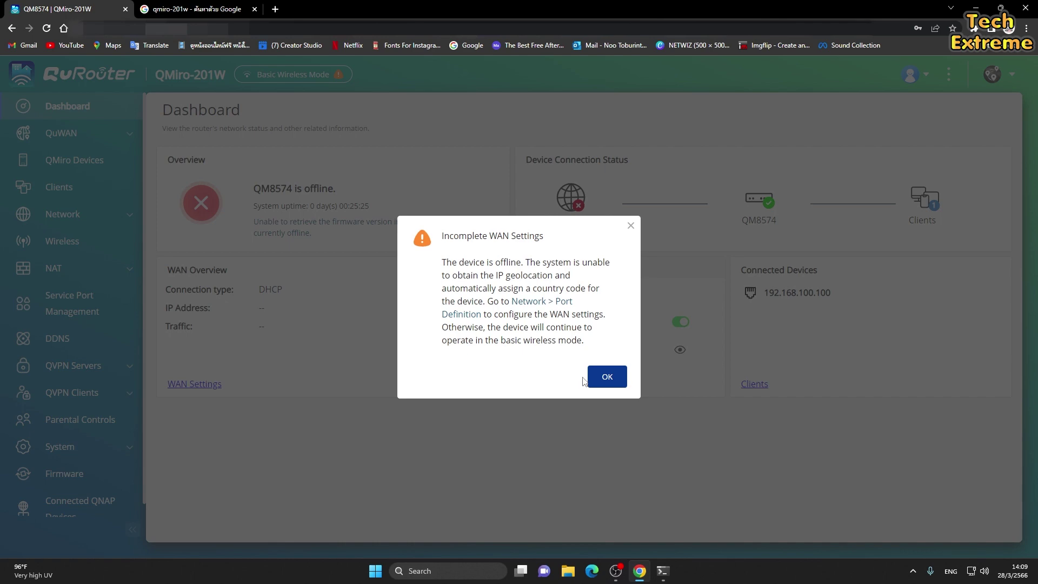
left_click(606, 377)
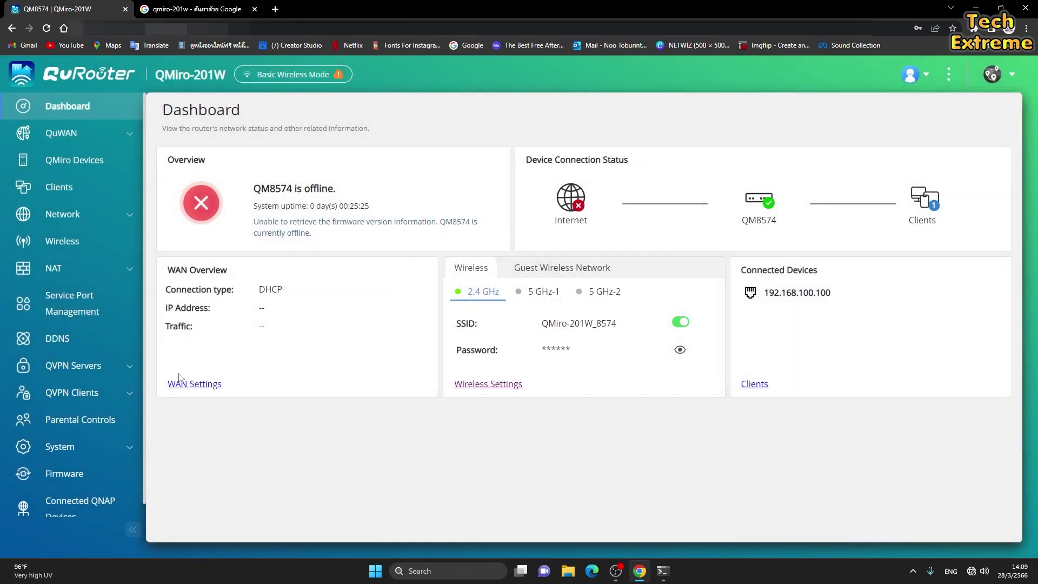
Rename QM8574's 2.4 GHz SSID to TechExtreme-wifi02 and enter a new password twice.
scroll(61, 212, "down", 1)
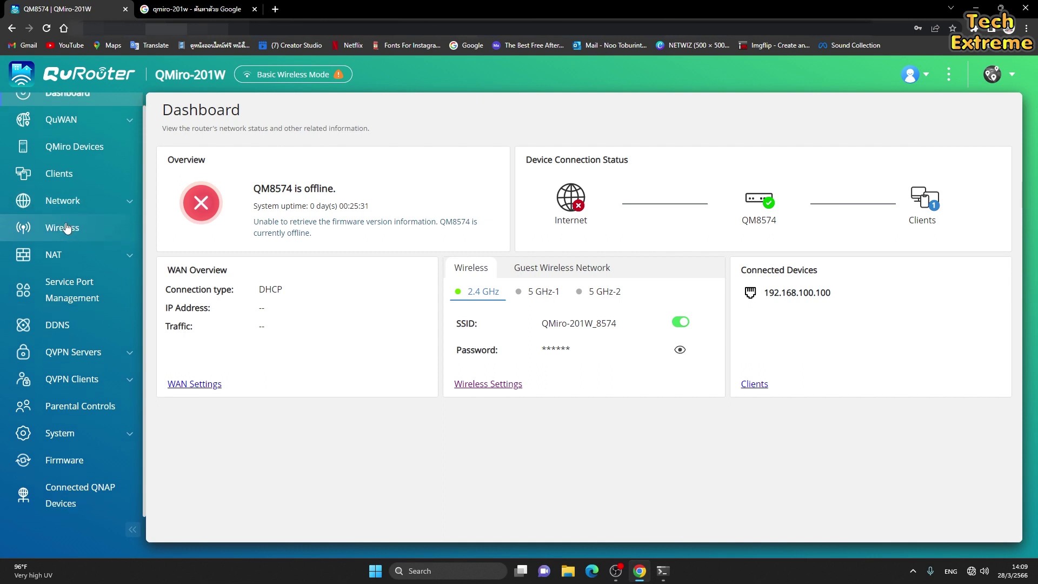
left_click(66, 227)
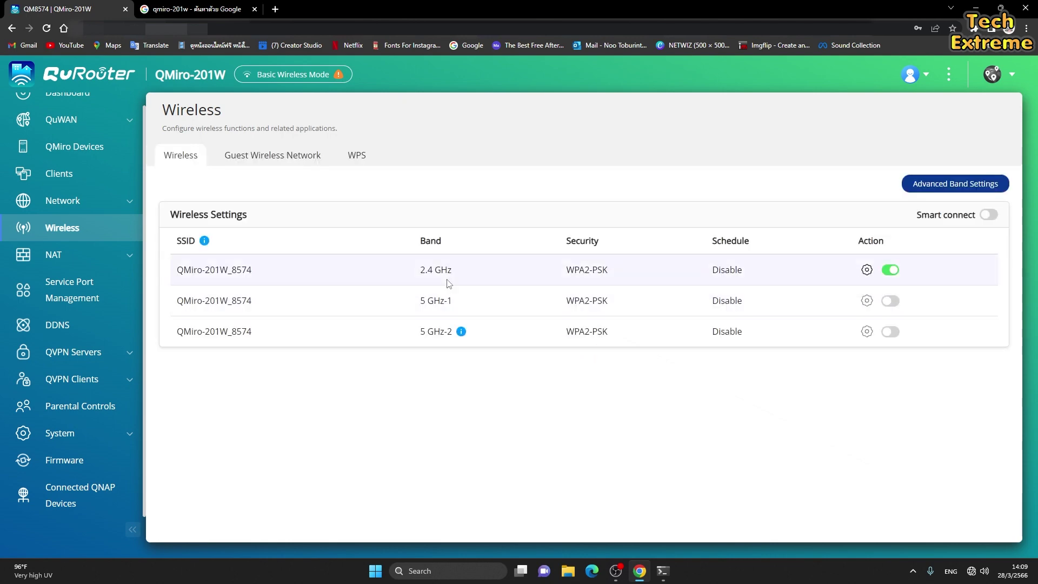
left_click(867, 271)
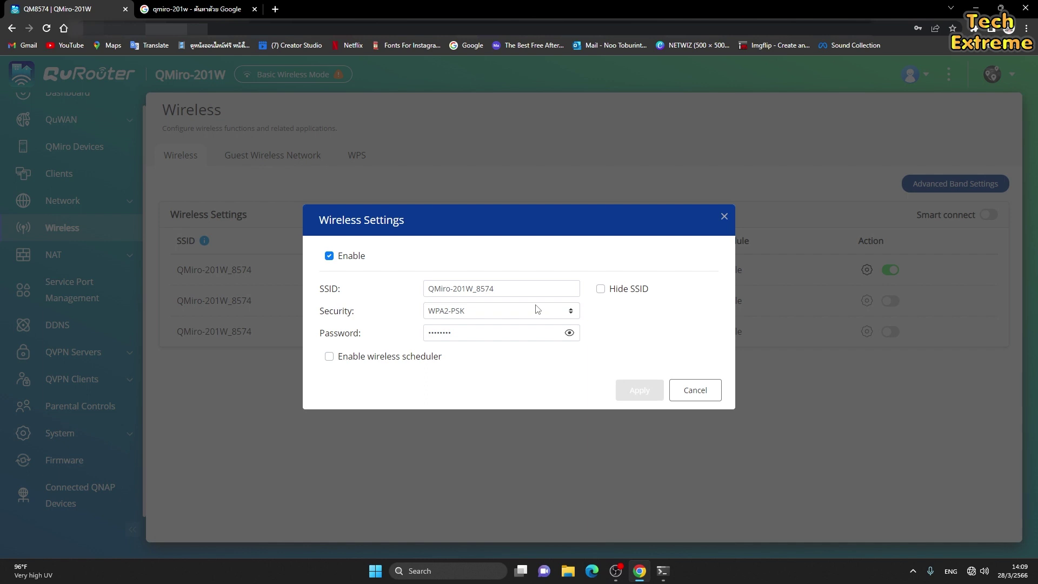
left_click_drag(538, 289, 312, 300)
type("Te")
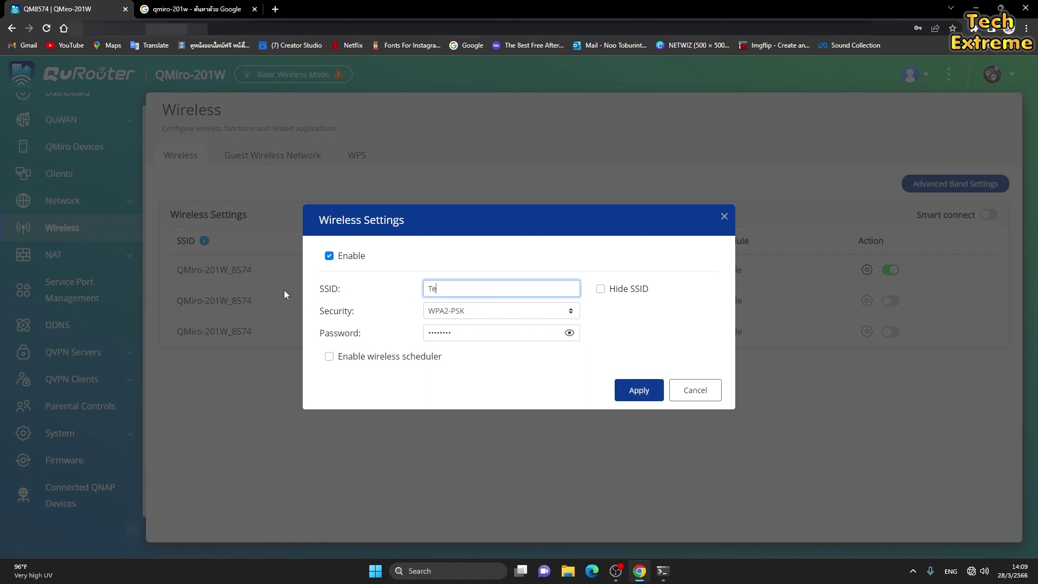
type("chExtreme-wifi02")
double_click(554, 332)
type("1")
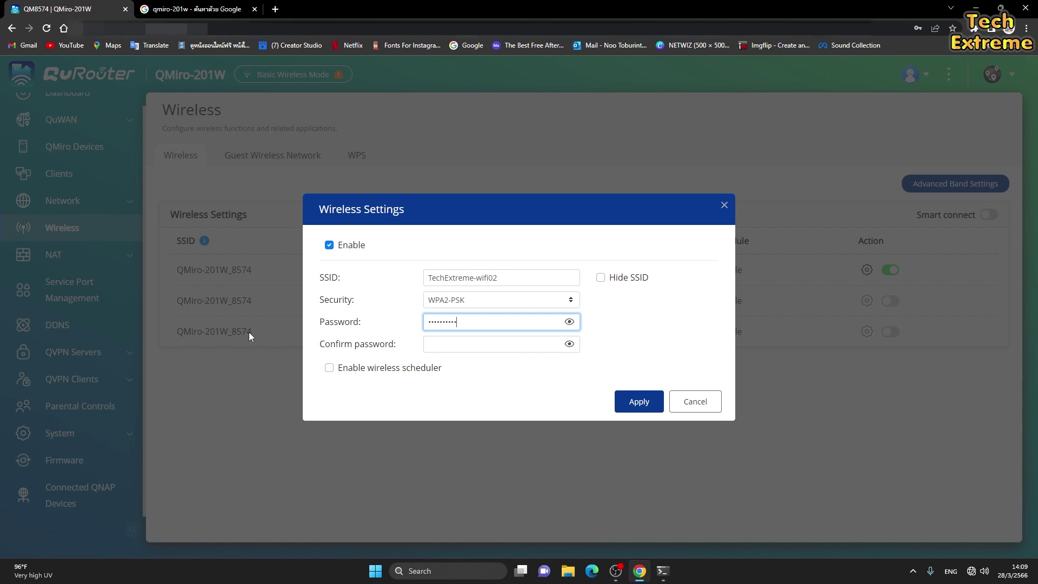
left_click(442, 345)
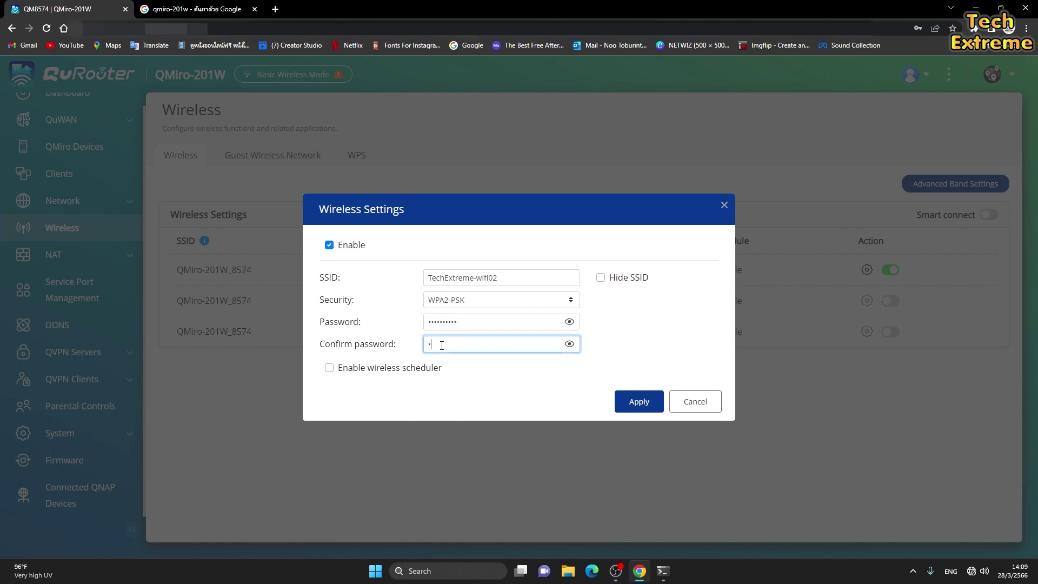
type("123456789")
Apply the new 2.4 GHz SSID and password, then show the NAT page's ALG options.
left_click(628, 405)
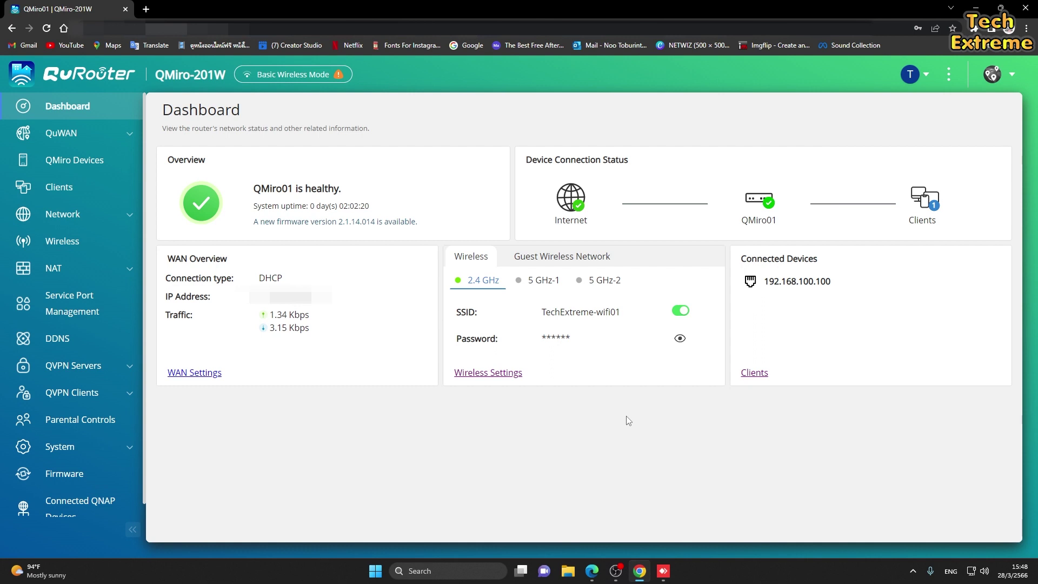
left_click(81, 270)
left_click(51, 298)
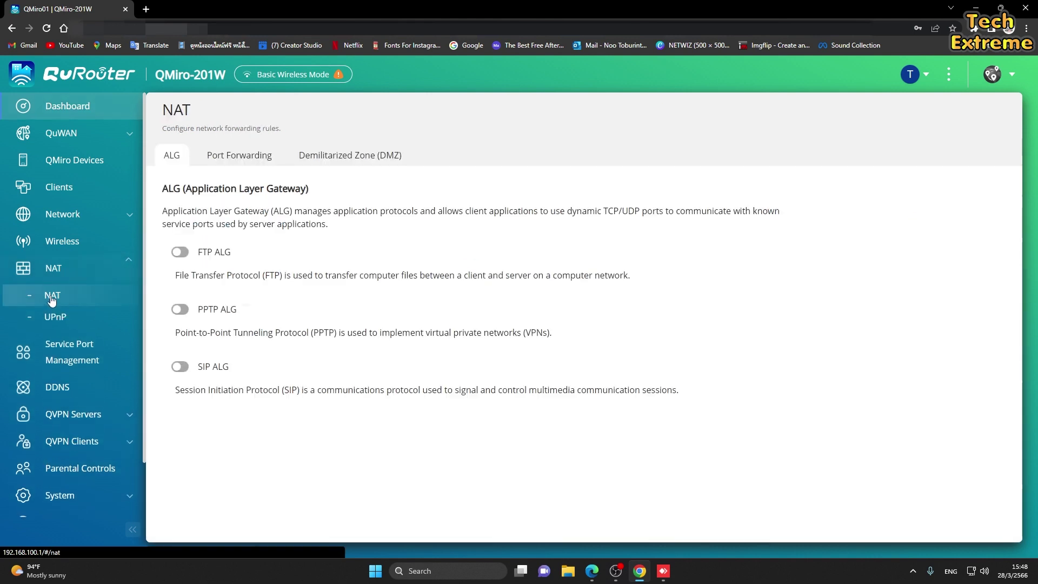
Check the Port Forwarding table, which has no rules, then go to the DDNS page.
left_click(241, 158)
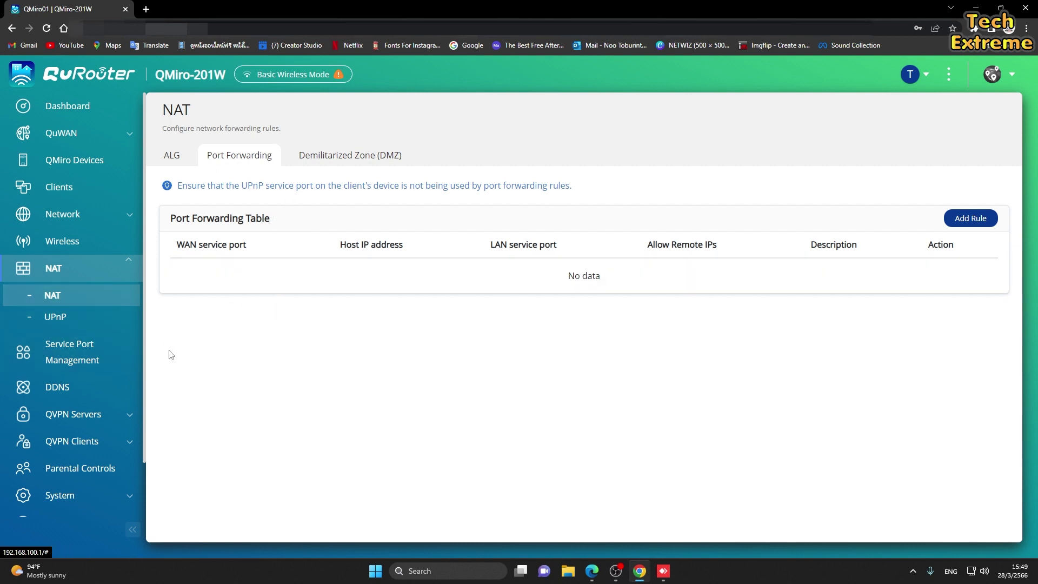
left_click(67, 394)
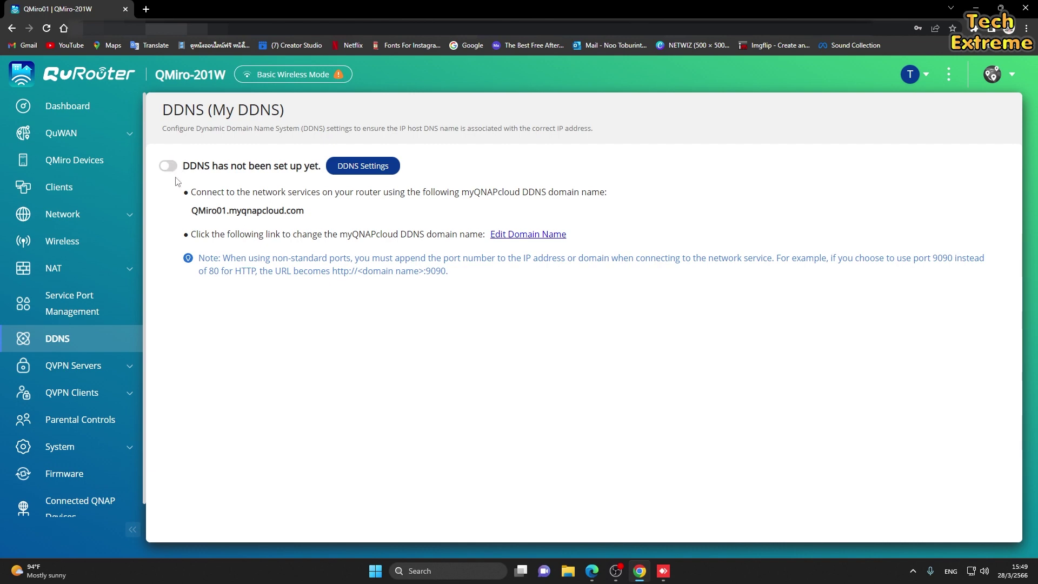
Base DDNS for QMiro01.myqnapcloud.com on the WAN interface WAN port 1 and apply.
left_click(357, 168)
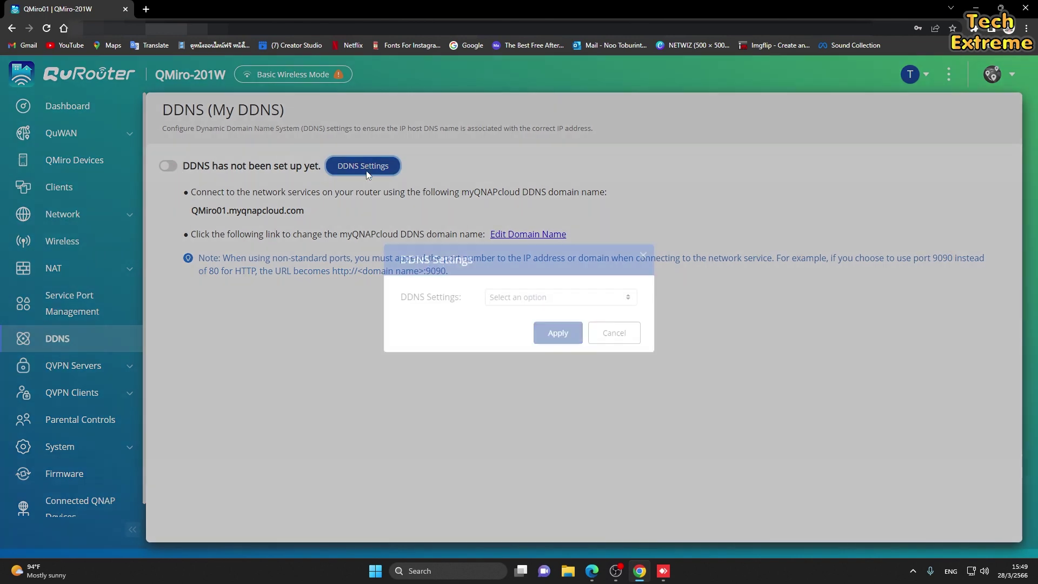
left_click(561, 307)
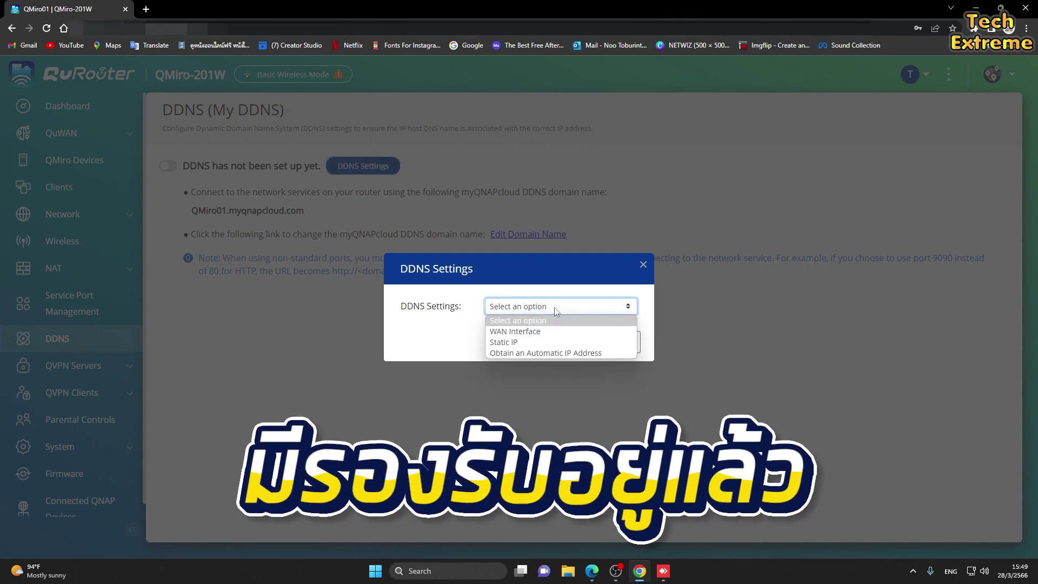
left_click(555, 330)
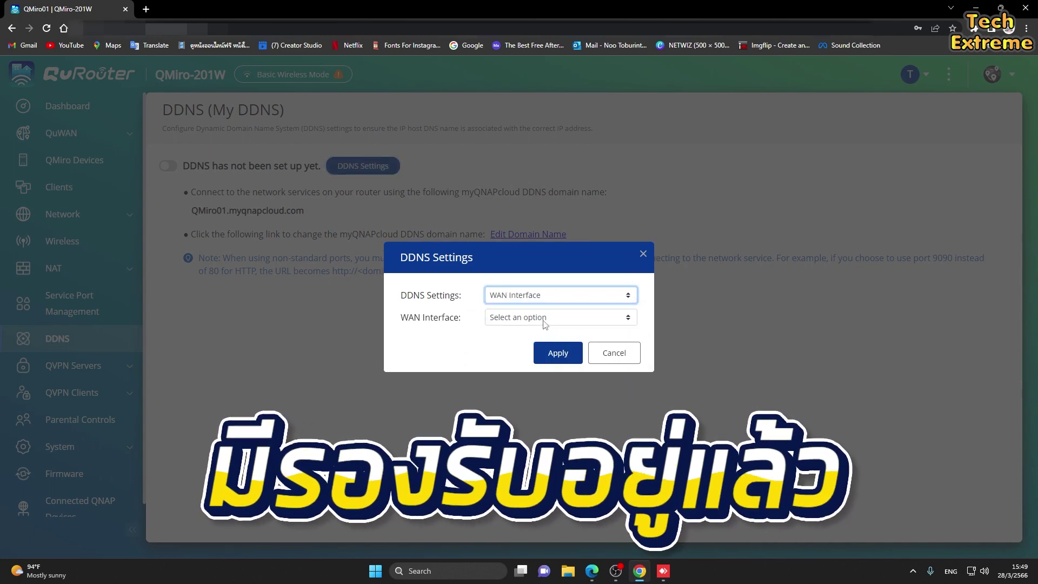
left_click(545, 318)
left_click(541, 339)
left_click(541, 353)
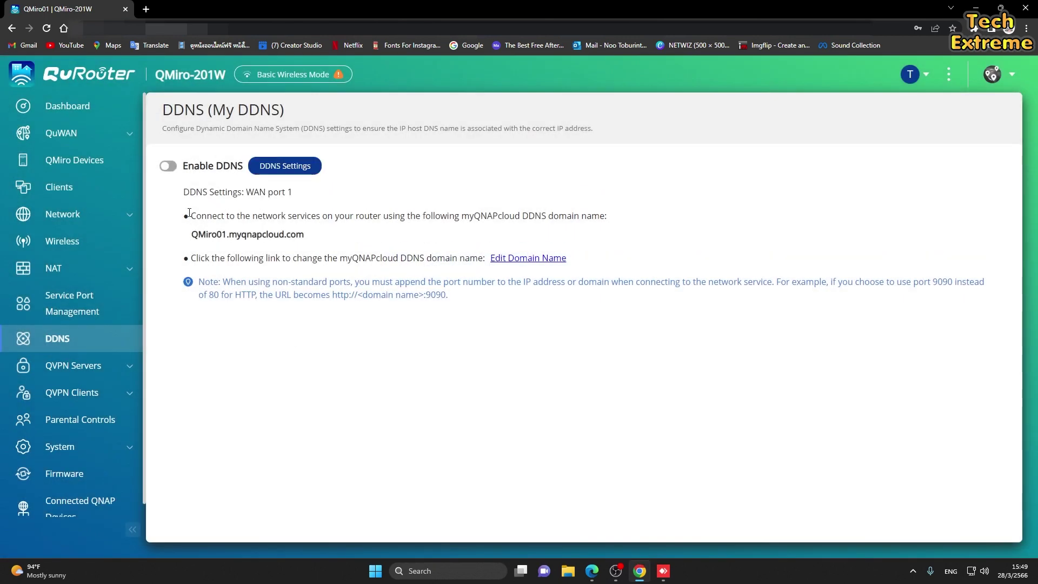
Enable DDNS and select the QMiro01.myqnapcloud.com domain name for copying.
left_click(172, 168)
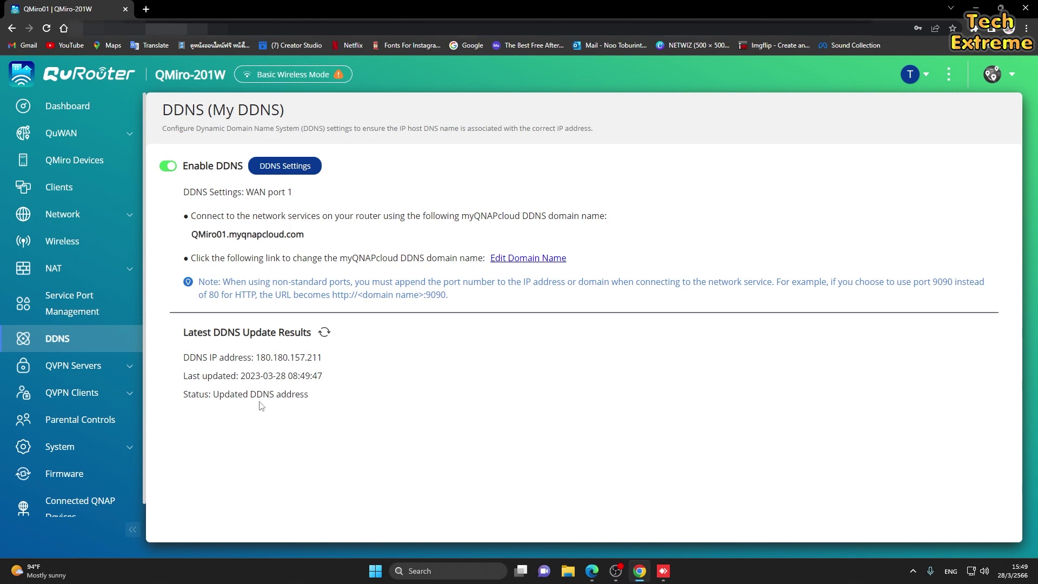
left_click_drag(258, 357, 323, 357)
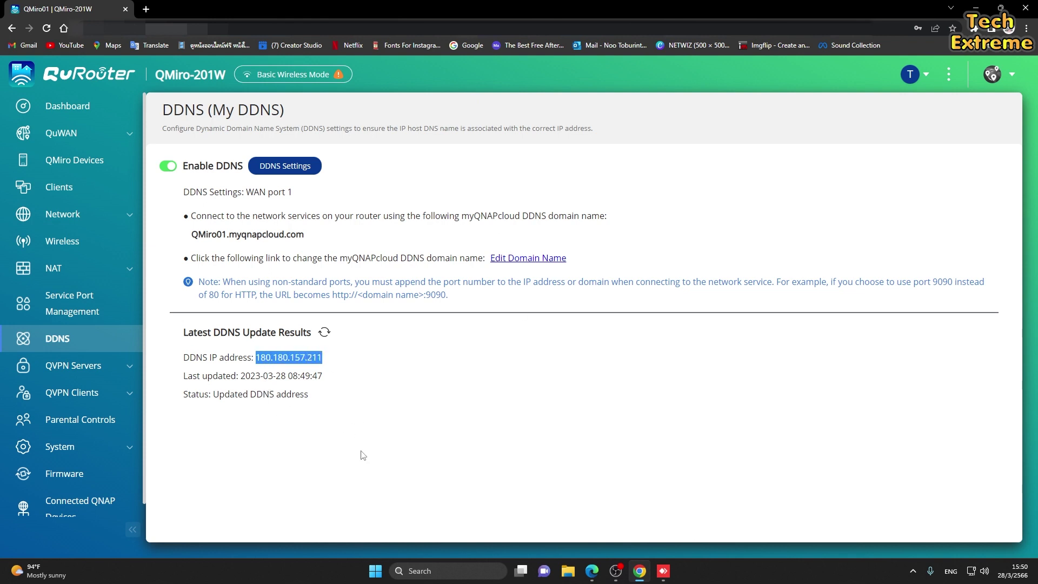
left_click(345, 406)
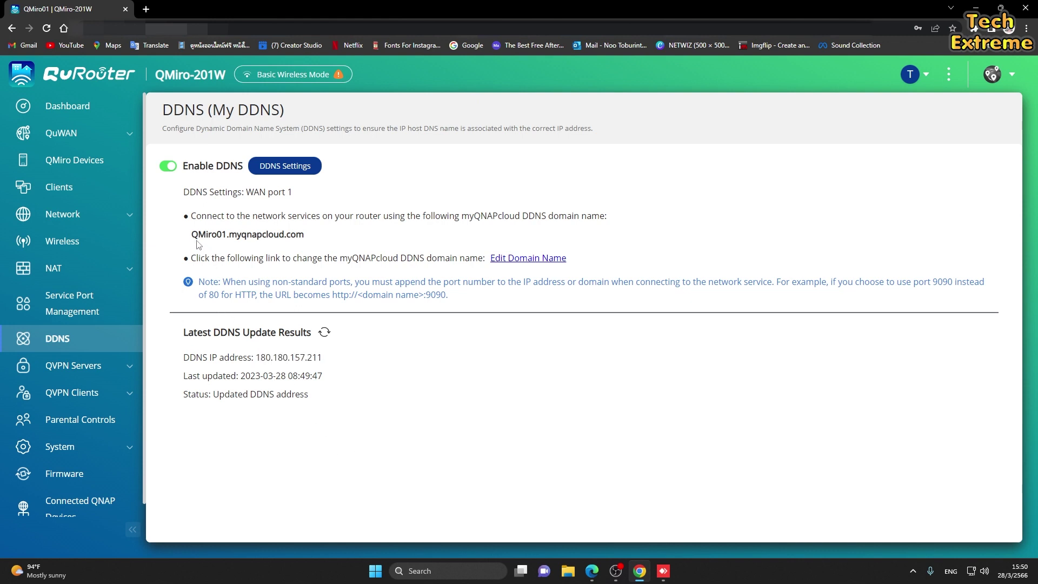
left_click_drag(194, 234, 313, 238)
key("ctrl+c")
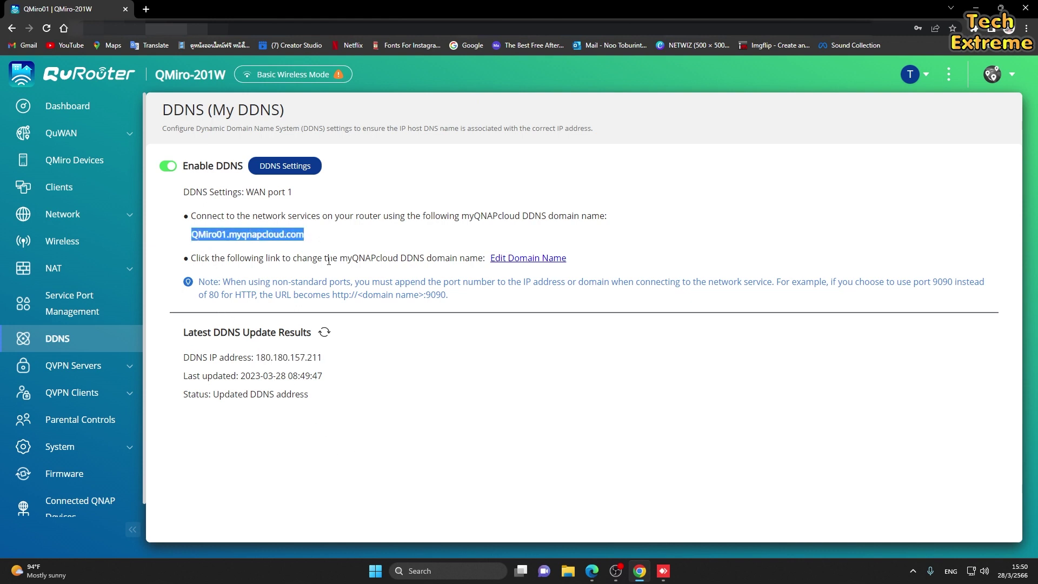
Launch Command Prompt from Windows search and move its window to the right.
left_click(475, 568)
left_click(459, 210)
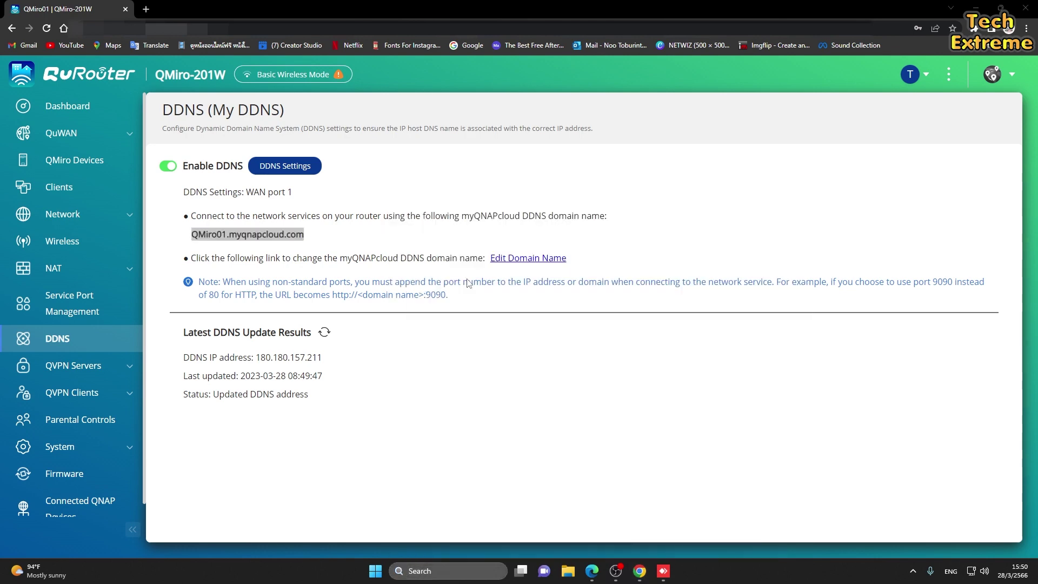
left_click_drag(396, 139, 649, 186)
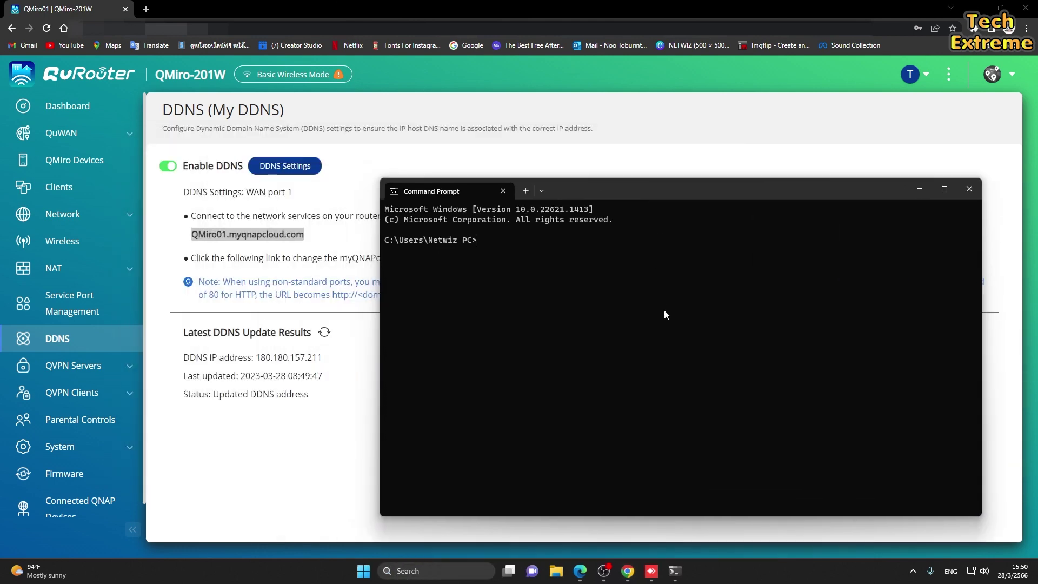
Ping QMiro01.myqnapcloud.com, getting 4 replies from 180.180.157.211, then close Command Prompt.
type("ping")
key("ctrl+v")
key("Return")
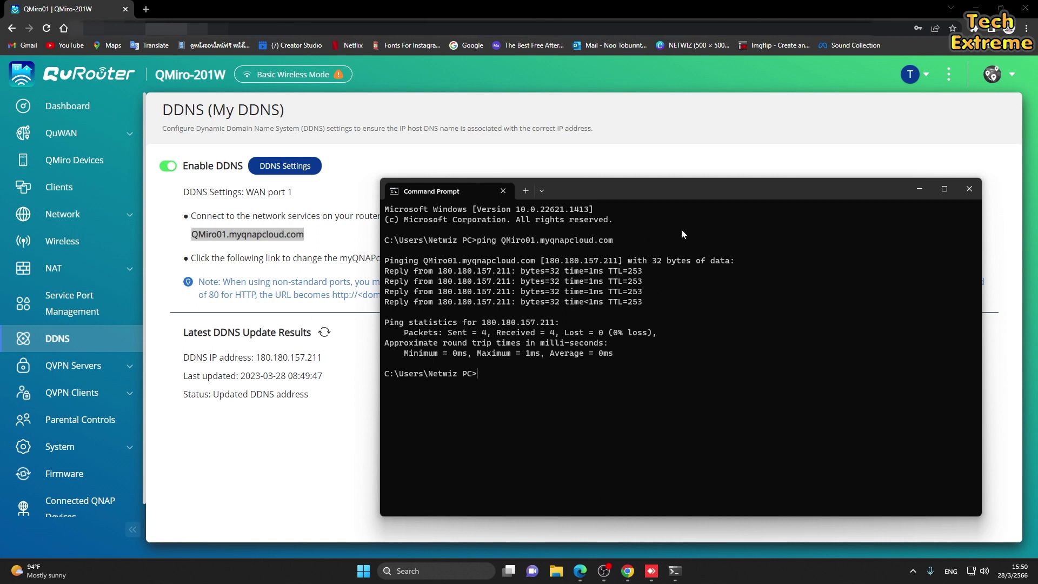
left_click(969, 189)
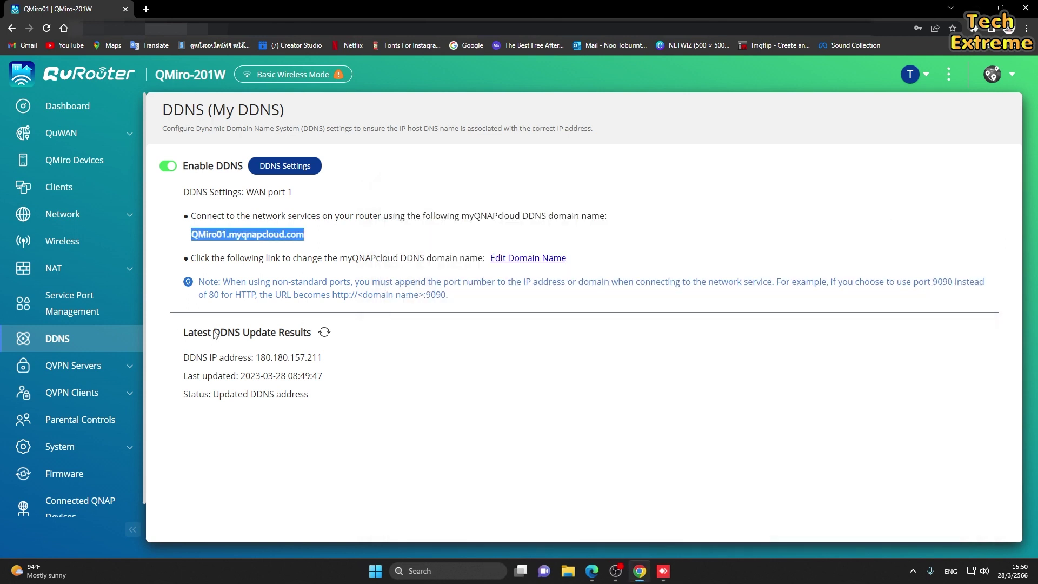
In QuWAN Settings choose organization Horizon solution, region TechExtreme and site TechExtreme.
left_click(84, 137)
left_click(81, 160)
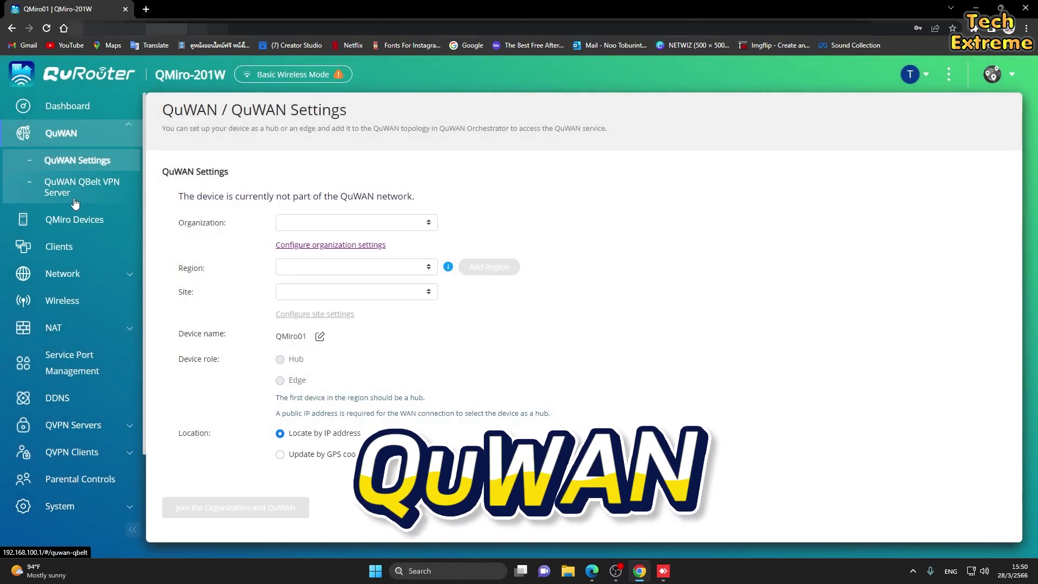
left_click(352, 222)
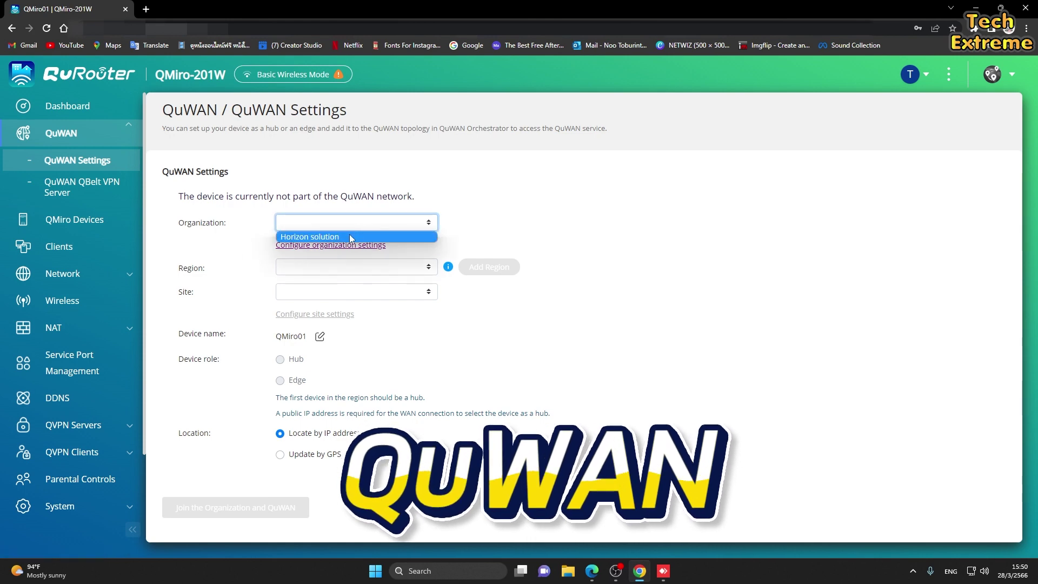
left_click(351, 237)
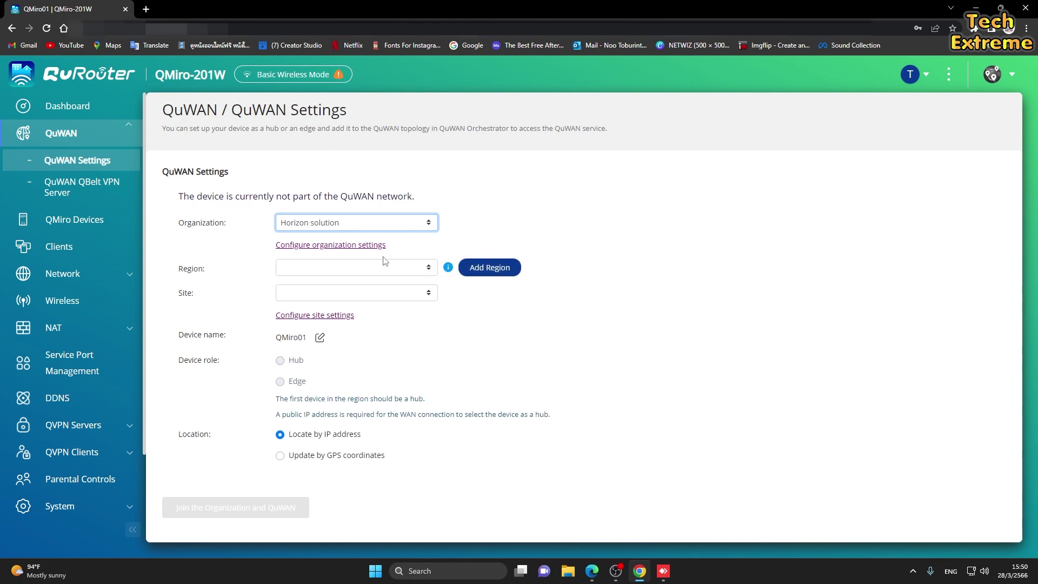
left_click(376, 266)
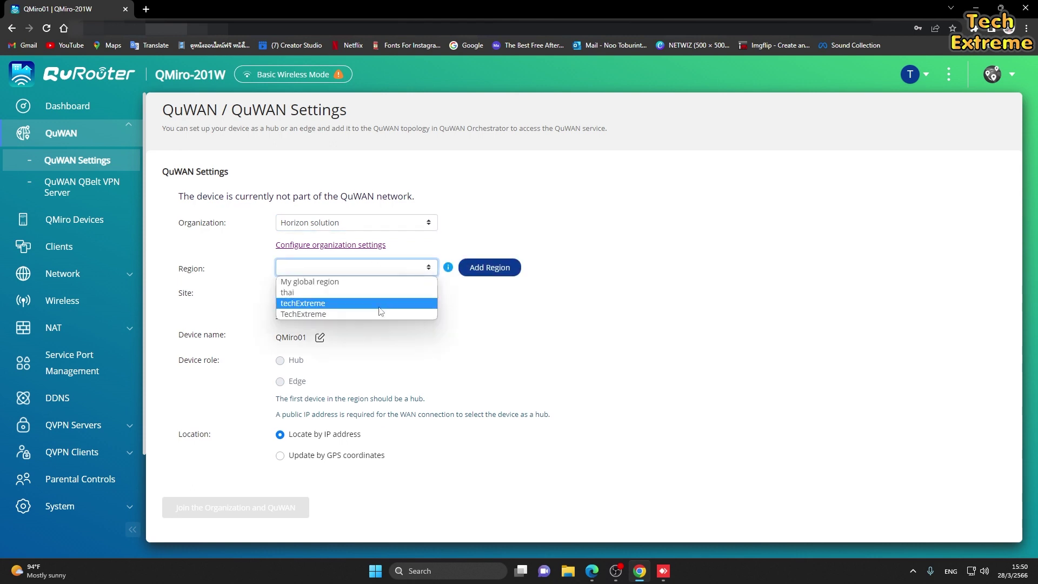
left_click(369, 315)
left_click(415, 294)
left_click(380, 306)
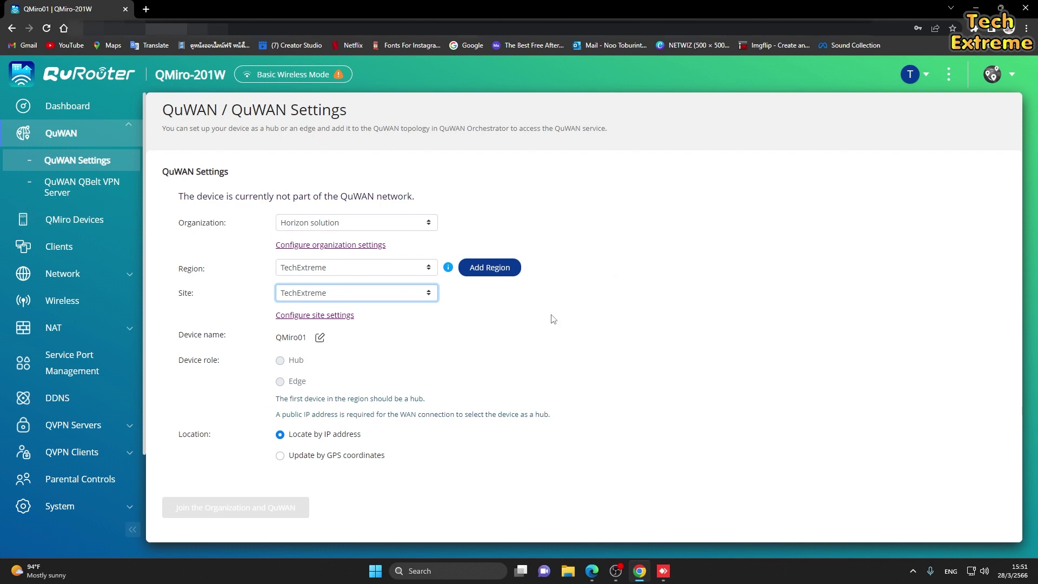
scroll(83, 313, "down", 3)
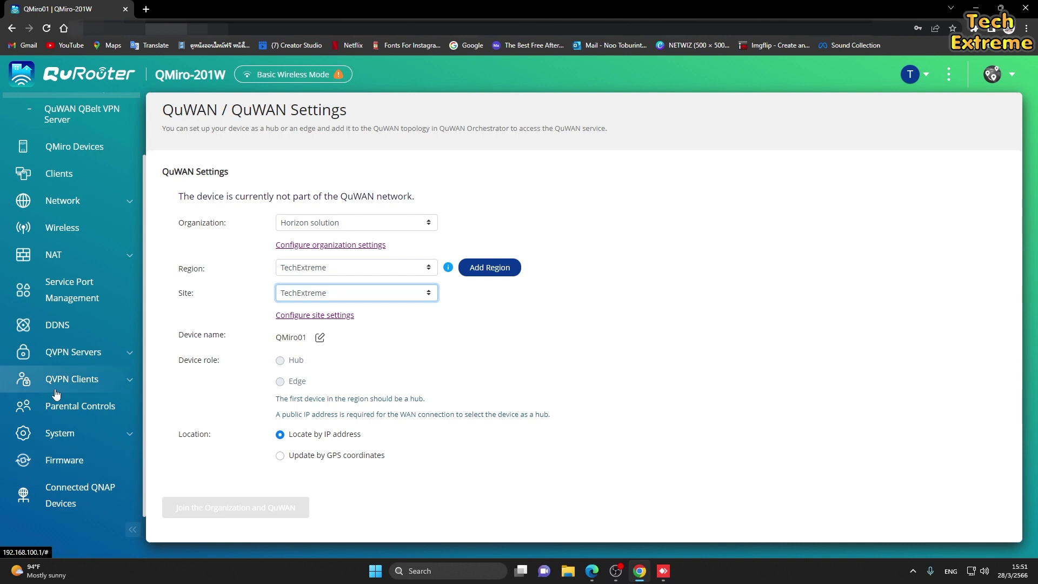
Go to the Wireless page and select the TechExtreme-wifi01 2.4 GHz network name.
left_click(67, 298)
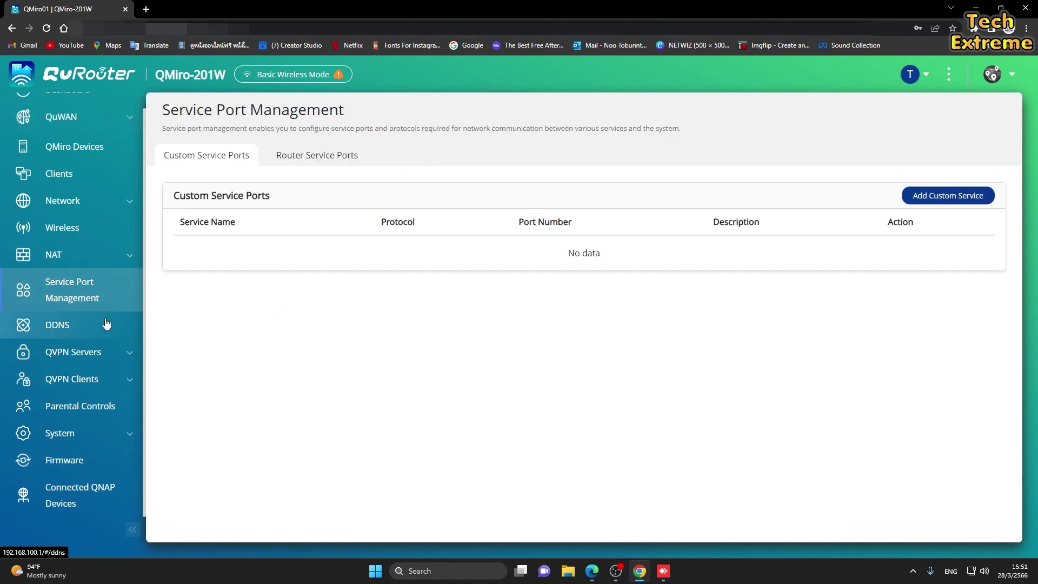
left_click(73, 232)
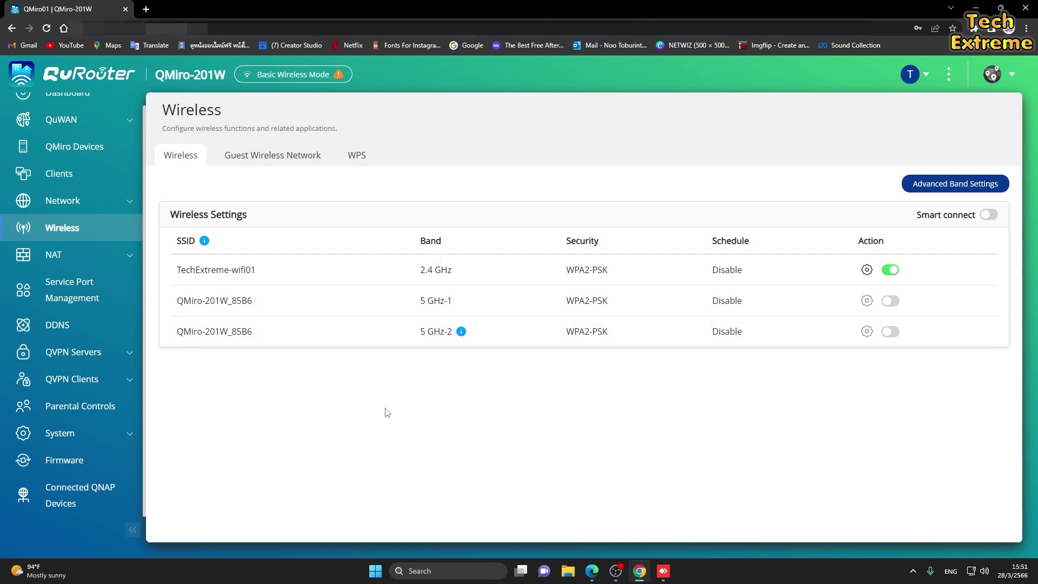
left_click_drag(173, 270, 261, 270)
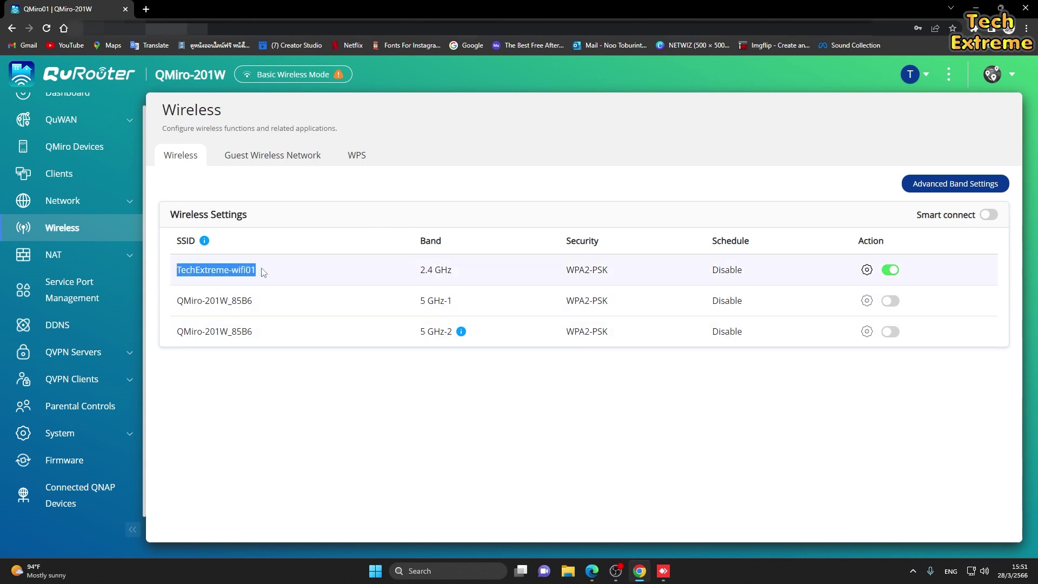
left_click(401, 427)
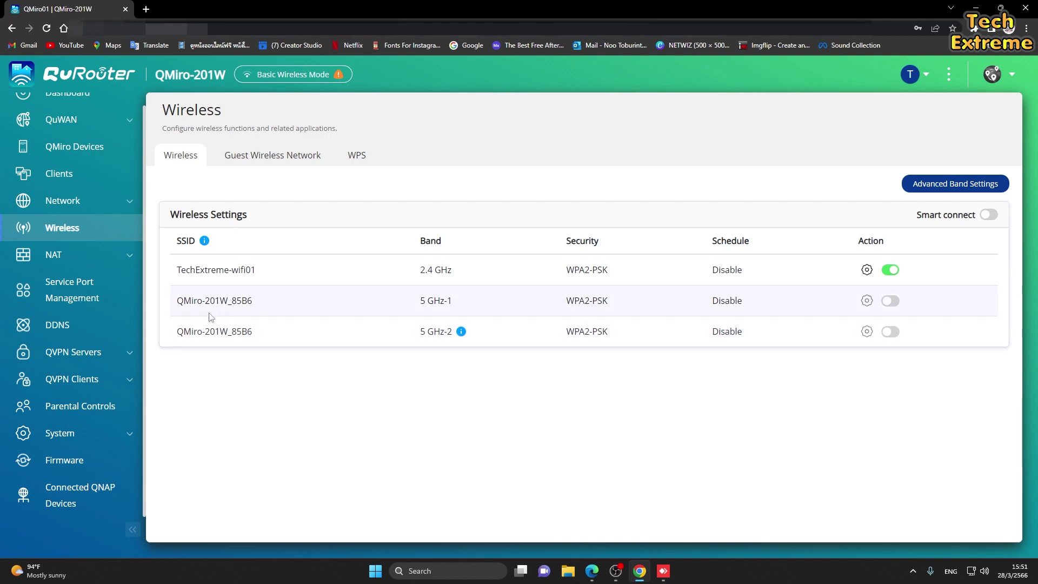
left_click_drag(255, 269, 174, 280)
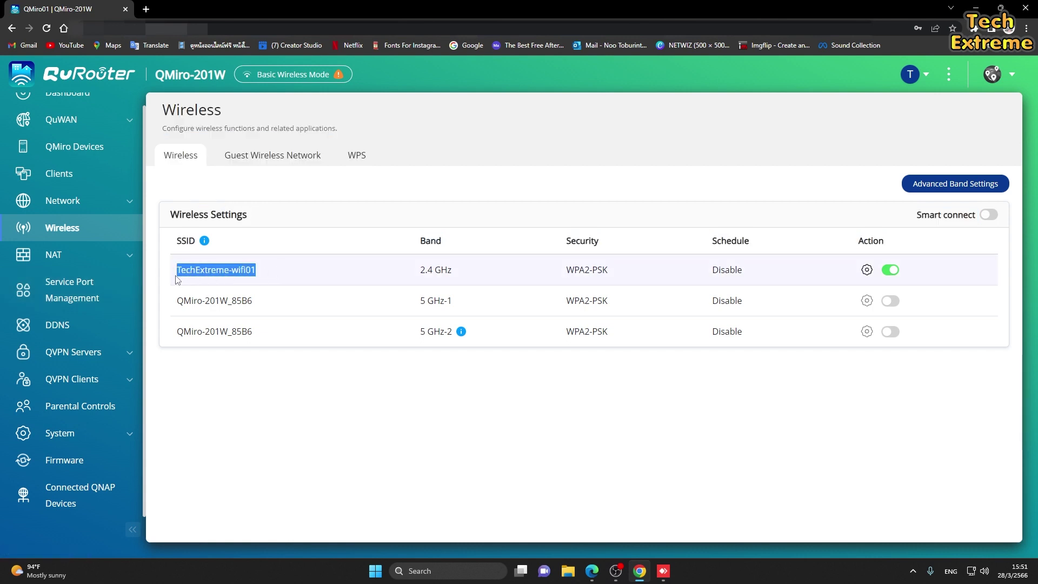
left_click(269, 411)
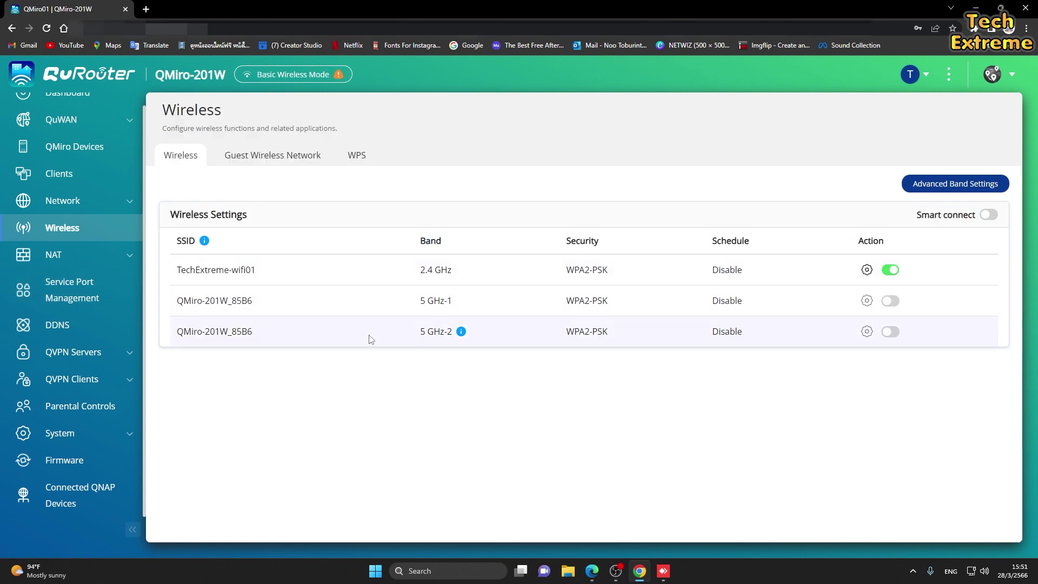